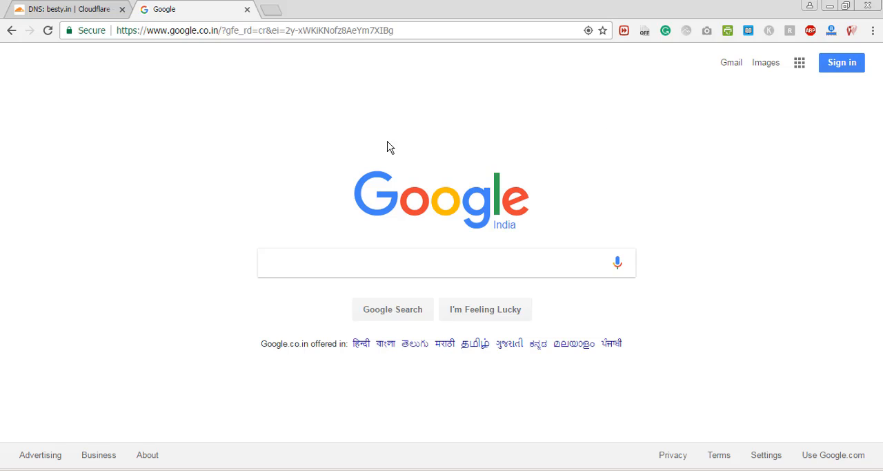
- Search Google for "web hosting"
click(355, 267)
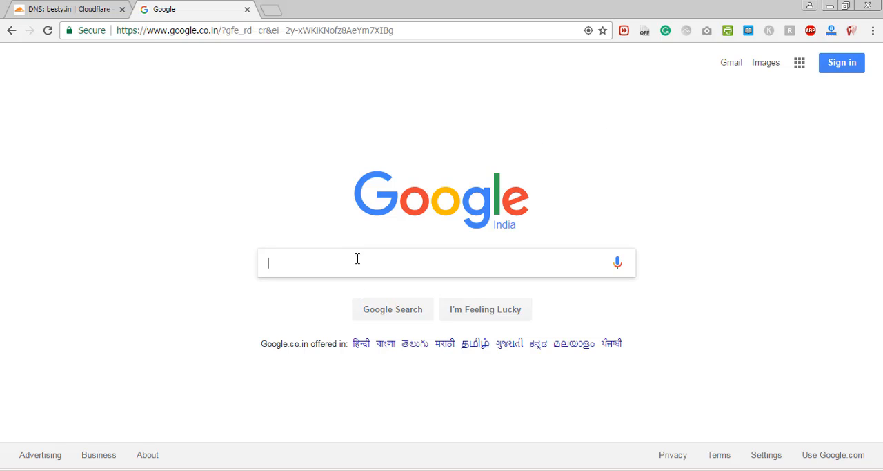
text(web hosting)
key(Return)
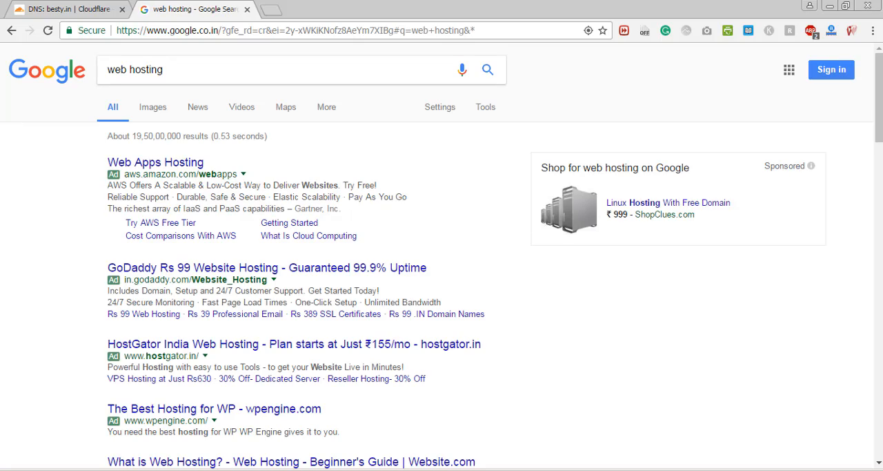
mouse_move(873, 97)
mouse_down()
mouse_move(873, 152)
mouse_move(873, 92)
mouse_up()
mouse_move(881, 94)
mouse_down()
mouse_move(873, 158)
mouse_move(872, 92)
mouse_up()
- Replace the Google search with "domain name" and run it
drag(178, 69, 3, 75)
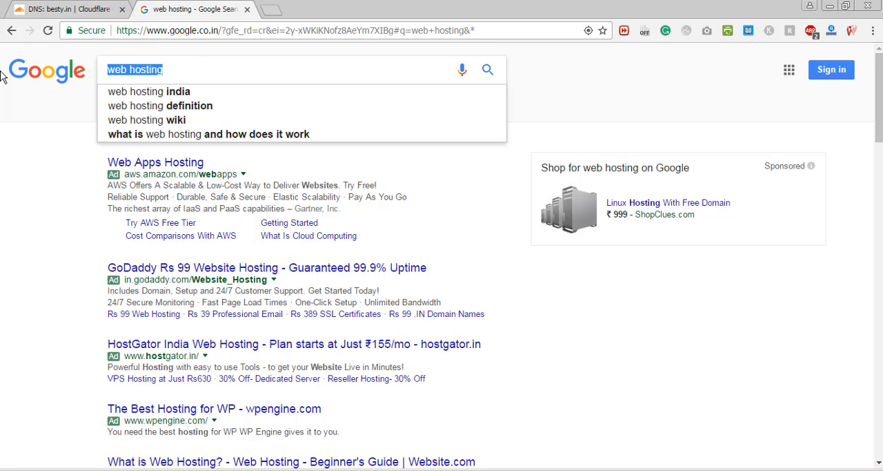
text(domain name)
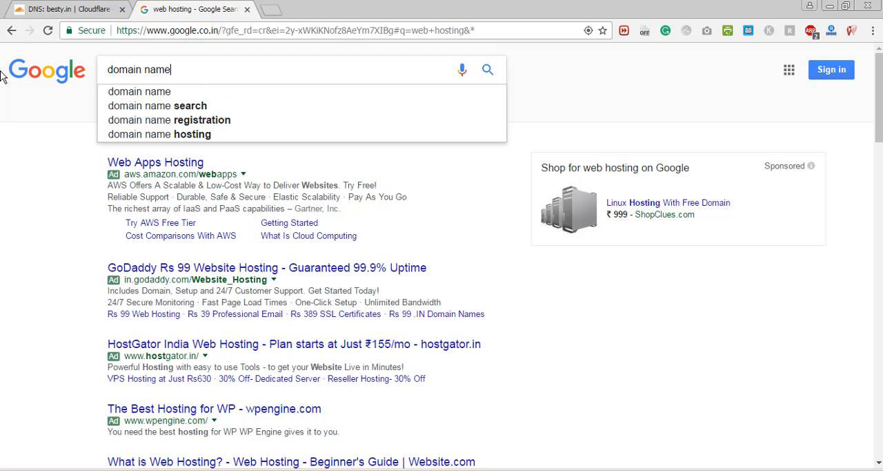
key(Return)
click(152, 31)
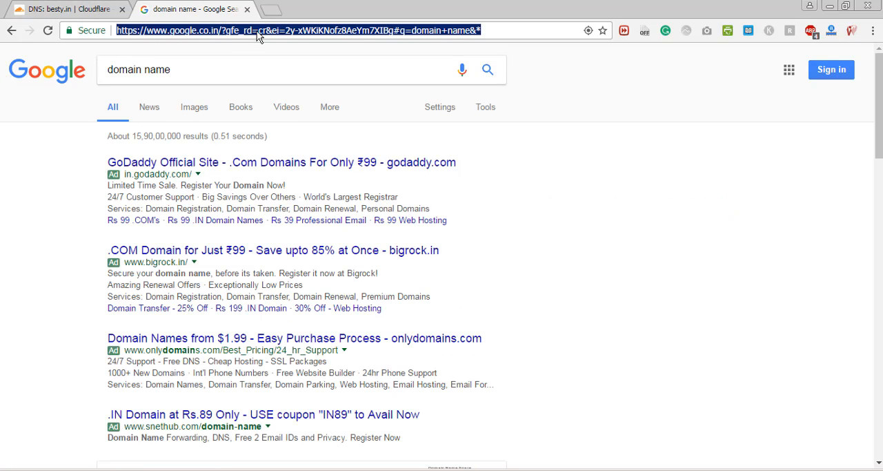
drag(880, 84, 875, 64)
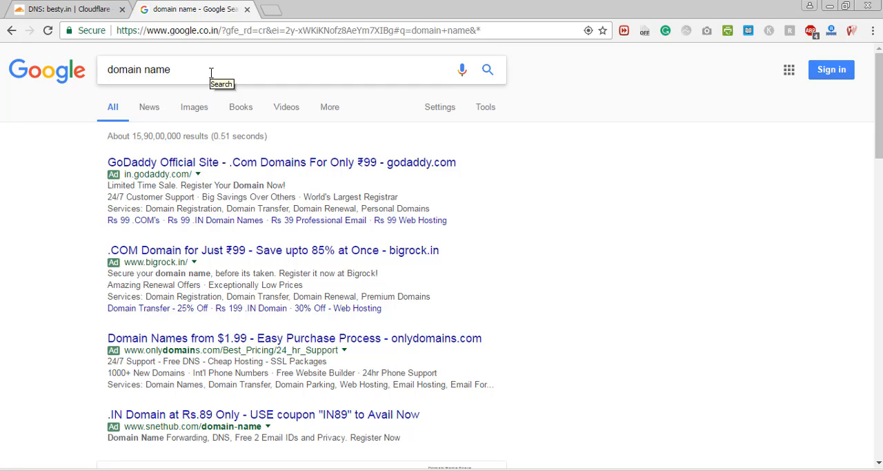
drag(240, 71, 110, 74)
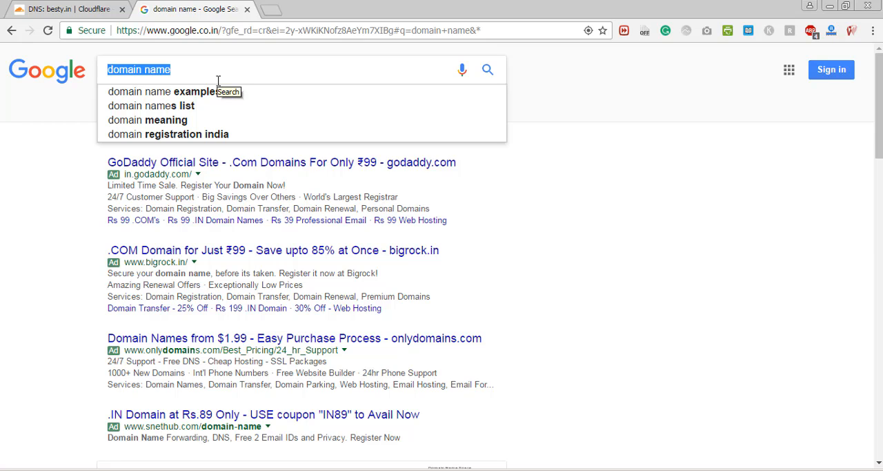
mouse_move(879, 121)
mouse_down()
mouse_move(868, 238)
mouse_move(877, 114)
mouse_up()
click(212, 33)
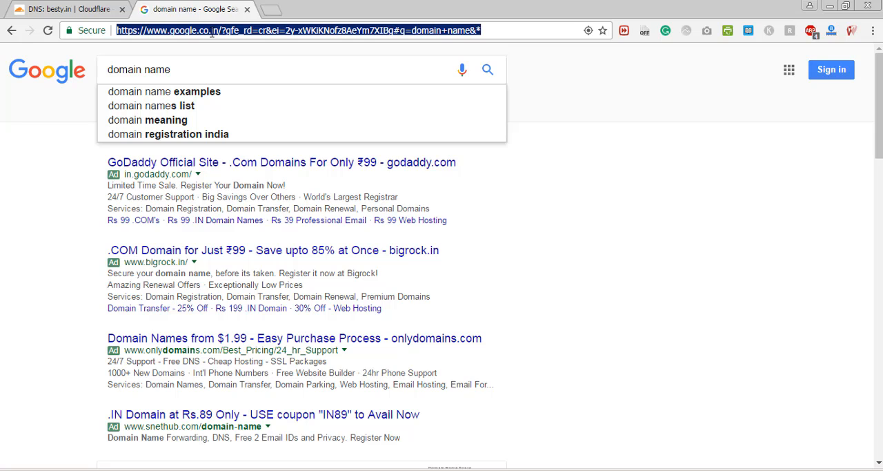
- Search Google for "shared hosting" in place of the current query
drag(218, 77, 2, 83)
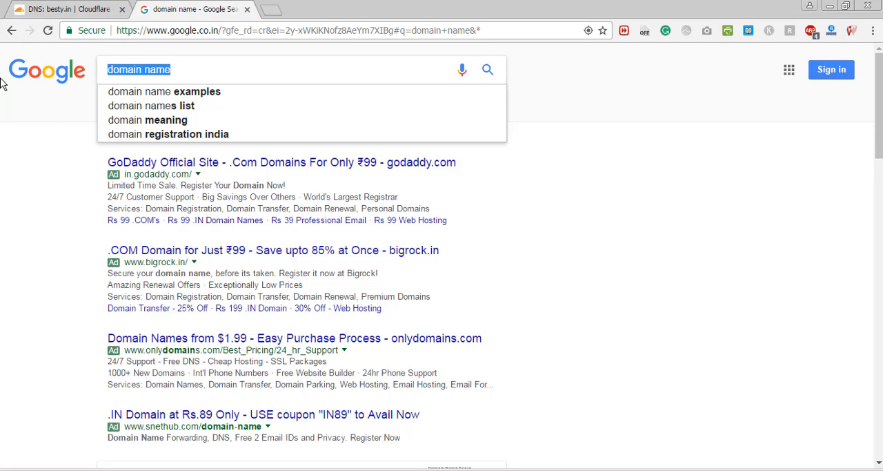
text(shared hosting)
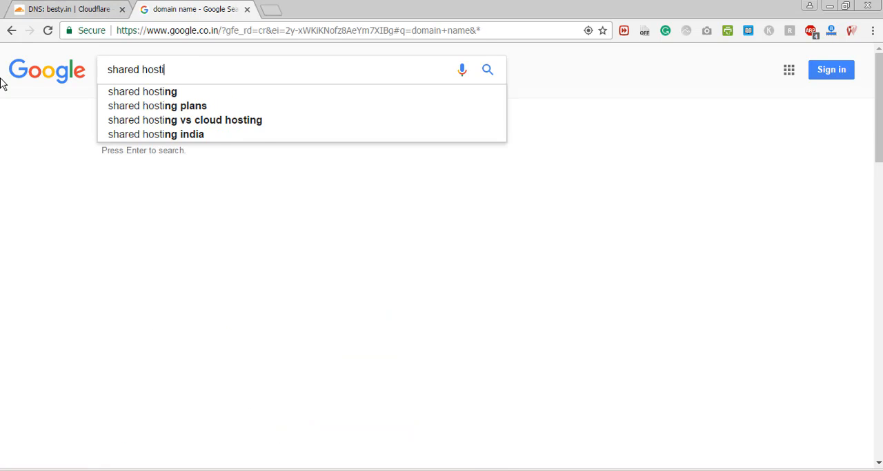
key(Return)
- Extend the query to "what is shared hosting", run it and read the definition in the results
click(107, 69)
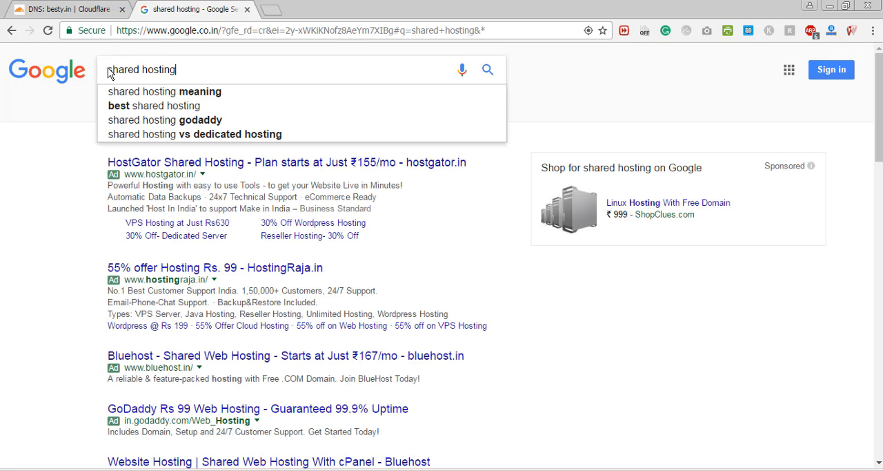
click(108, 69)
text(what is)
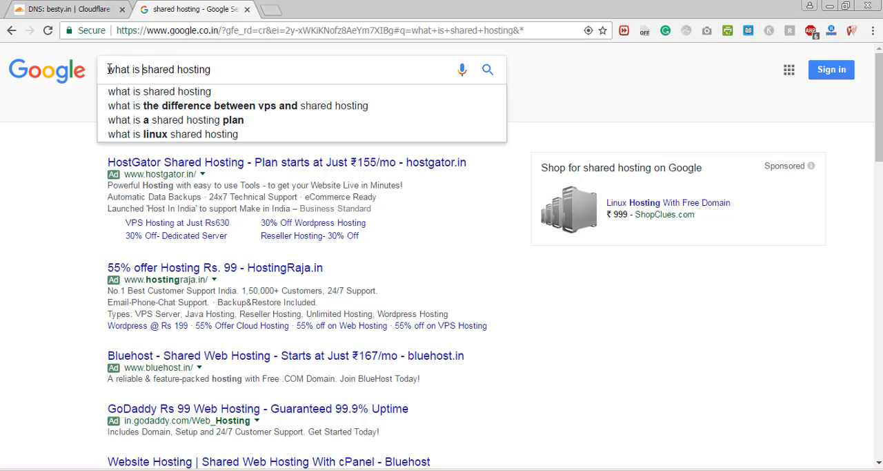
key(Return)
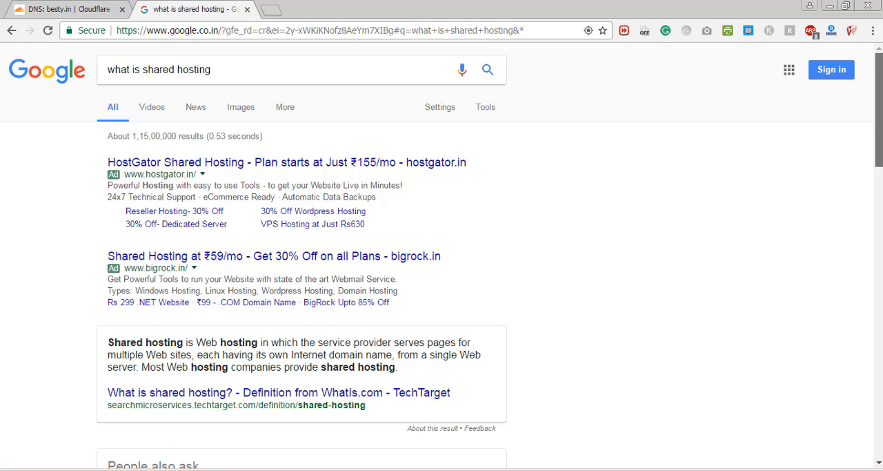
scroll(442, 263, down, 1)
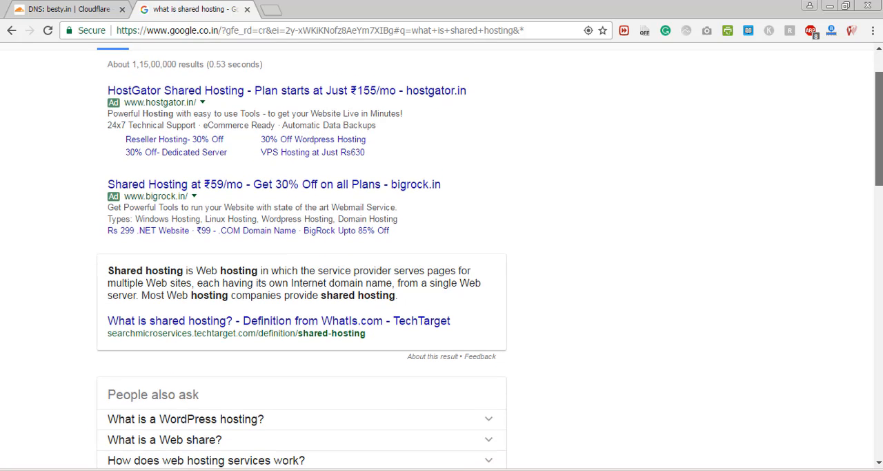
scroll(442, 262, up, 1)
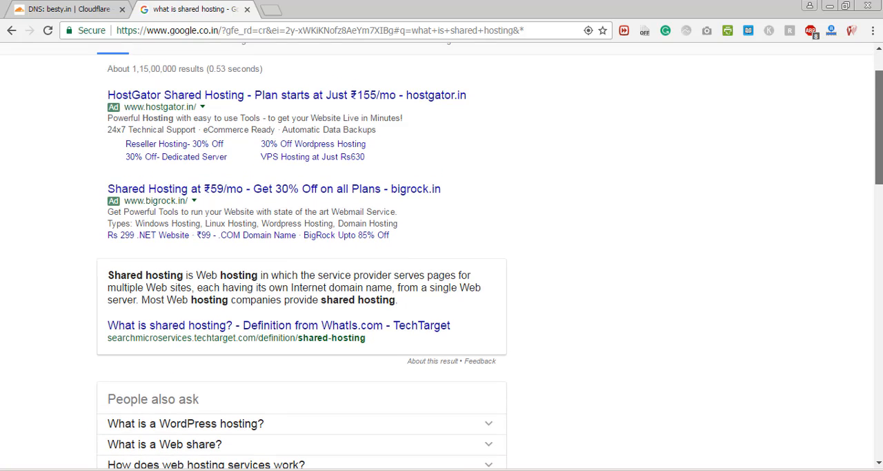
scroll(442, 263, up, 1)
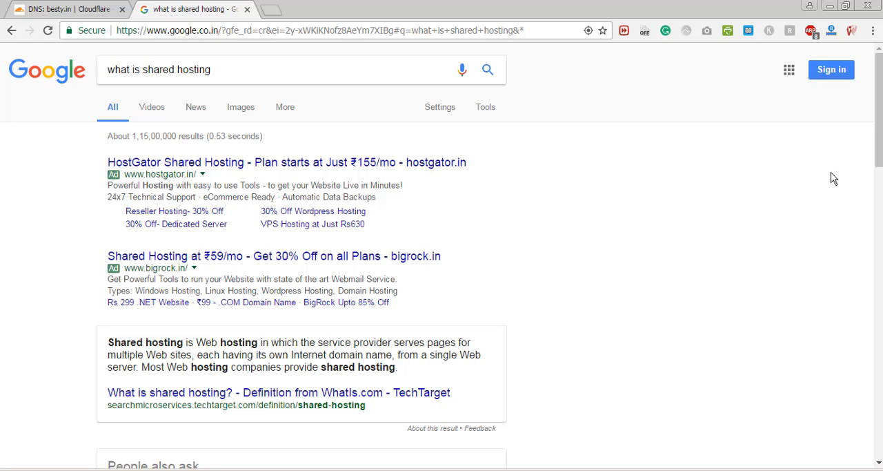
- Open the cPanel login page at cpanel.besty.in
click(349, 29)
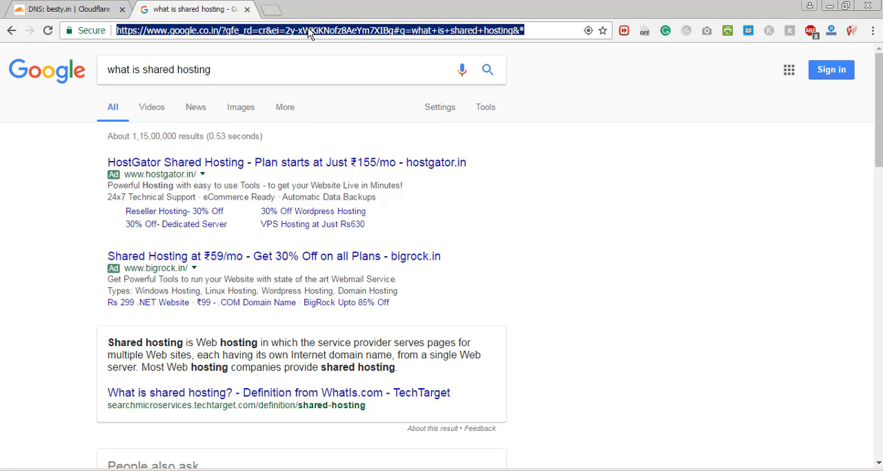
text(cpanel)
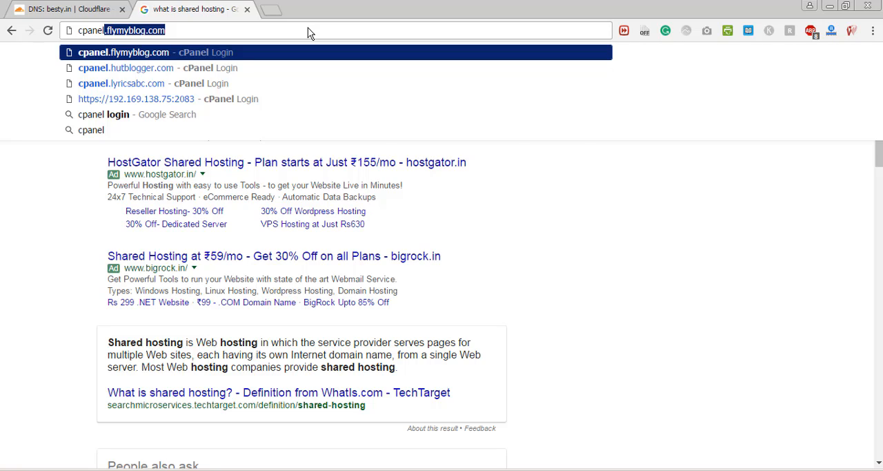
text(.)
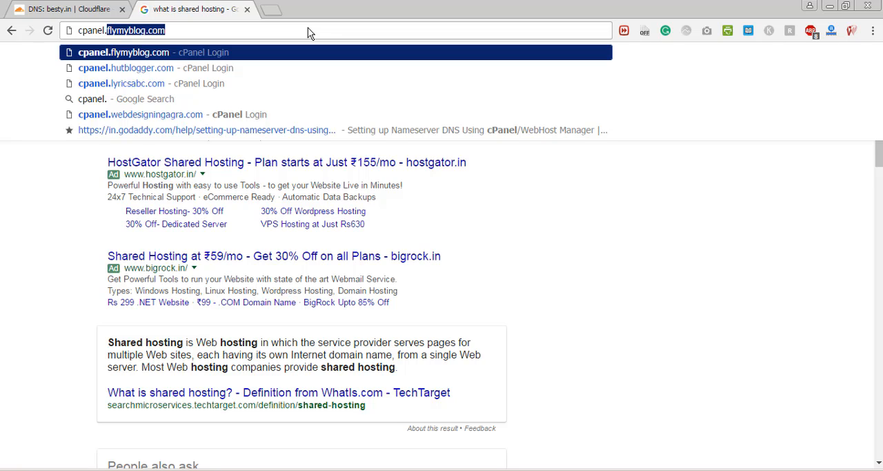
text(besty.in)
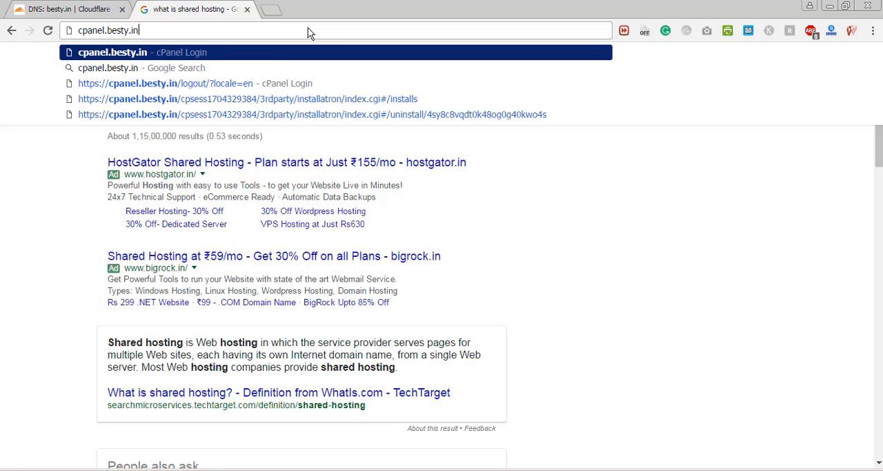
key(Return)
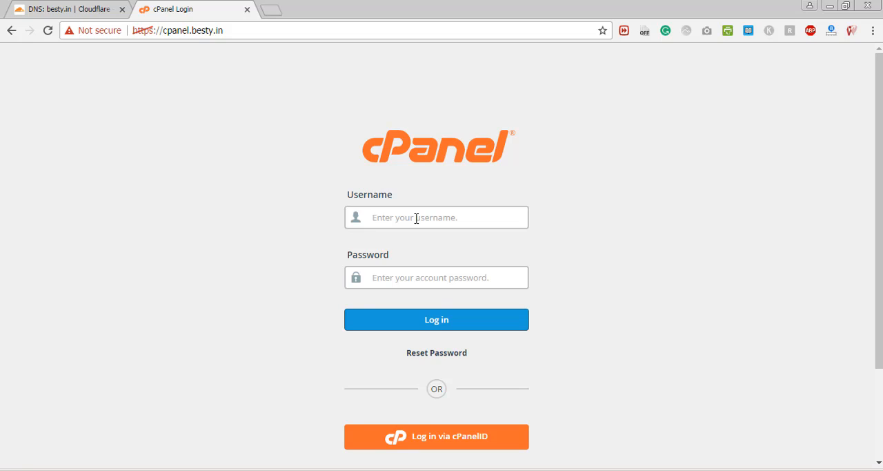
- Log in to cPanel by entering the account username and the account password
text(besty)
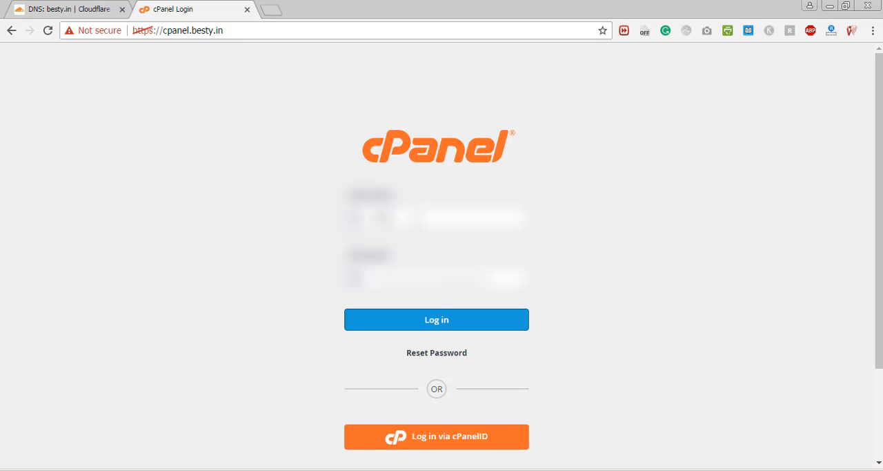
text(**)
key(Return)
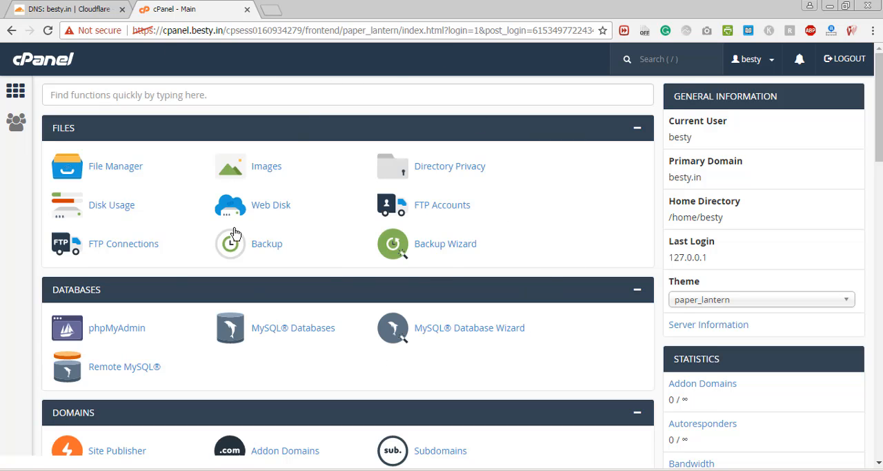
scroll(870, 154, down, 1)
mouse_move(878, 110)
mouse_down()
mouse_move(874, 317)
mouse_move(873, 114)
mouse_up()
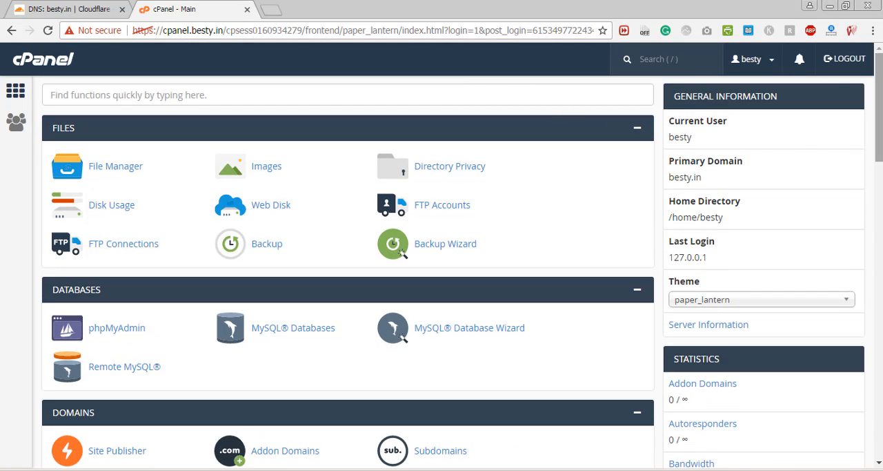
- Switch to the Cloudflare DNS page for besty.in and look over its DNS records
click(269, 9)
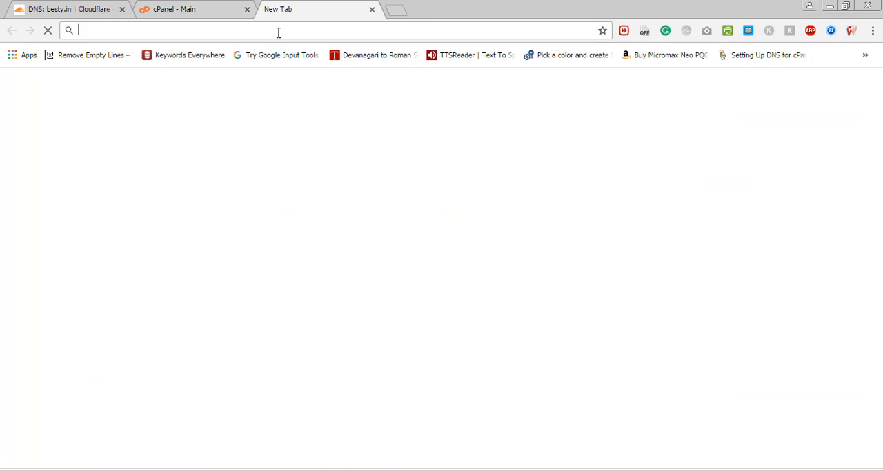
click(372, 11)
click(84, 7)
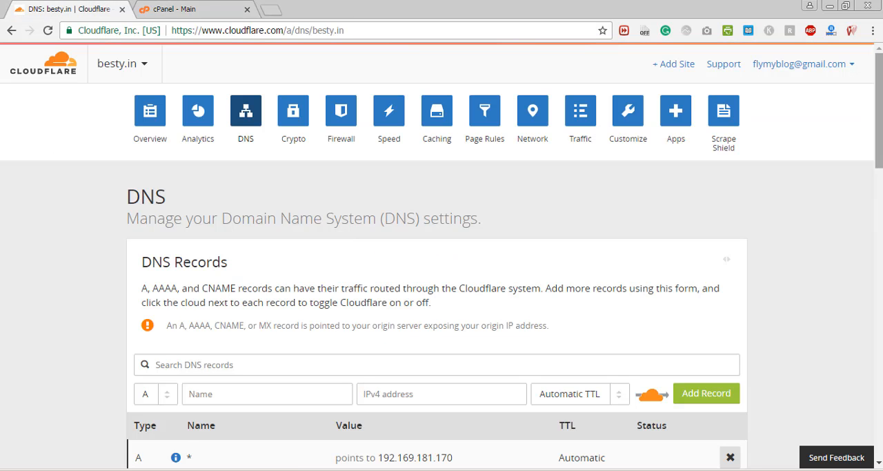
scroll(442, 261, down, 1)
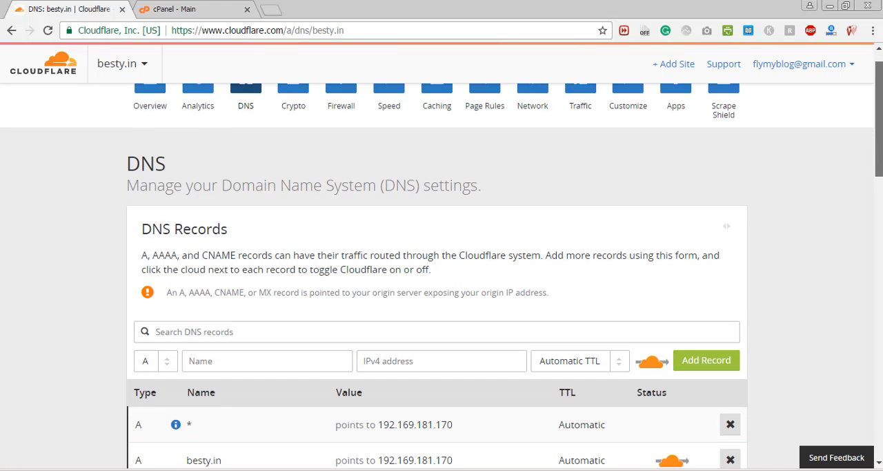
scroll(442, 261, up, 1)
scroll(442, 261, down, 2)
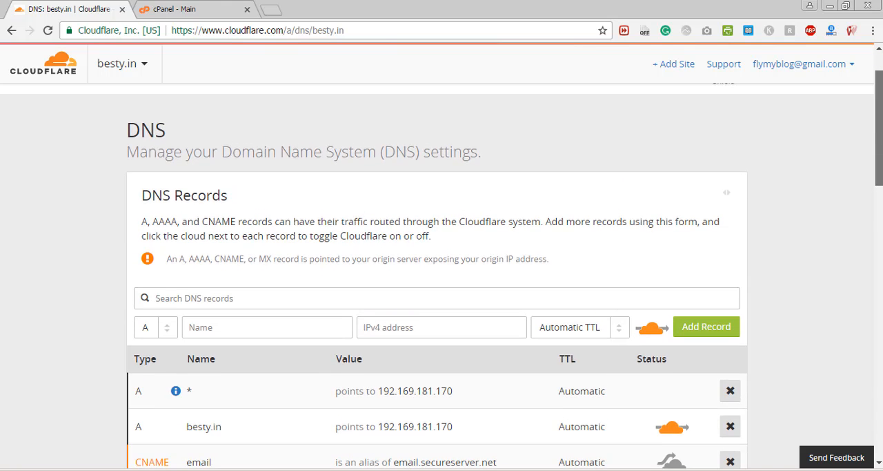
drag(879, 127, 860, 75)
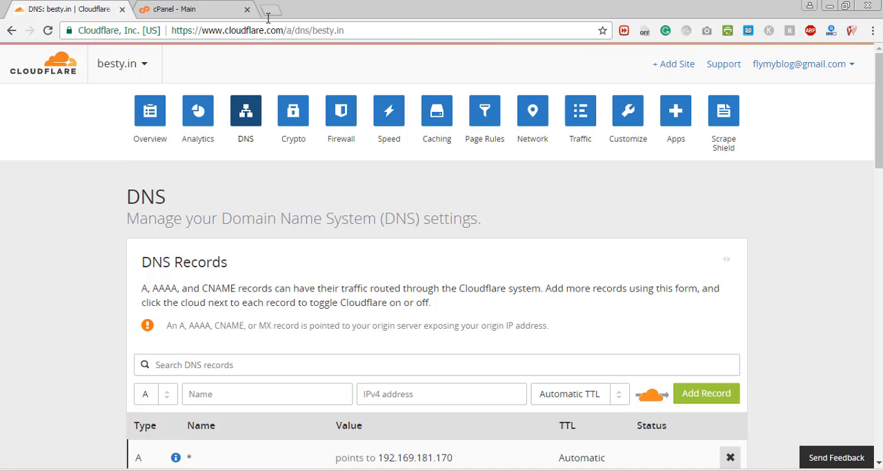
- Examine the cPanel home page alongside the Cloudflare DNS settings for besty.in, ending on the Cloudflare page
click(207, 15)
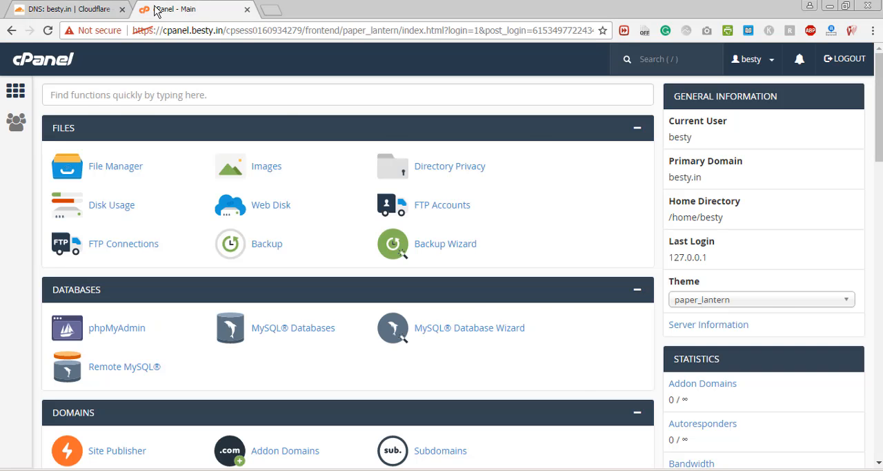
click(90, 5)
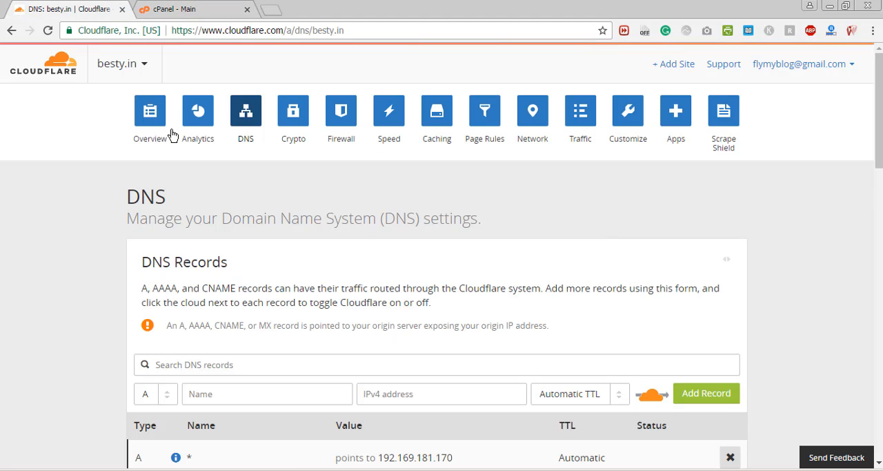
click(163, 9)
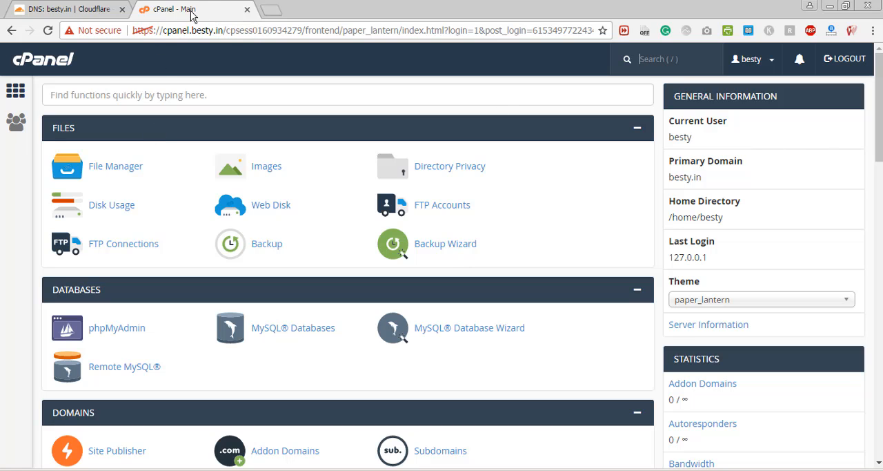
click(121, 8)
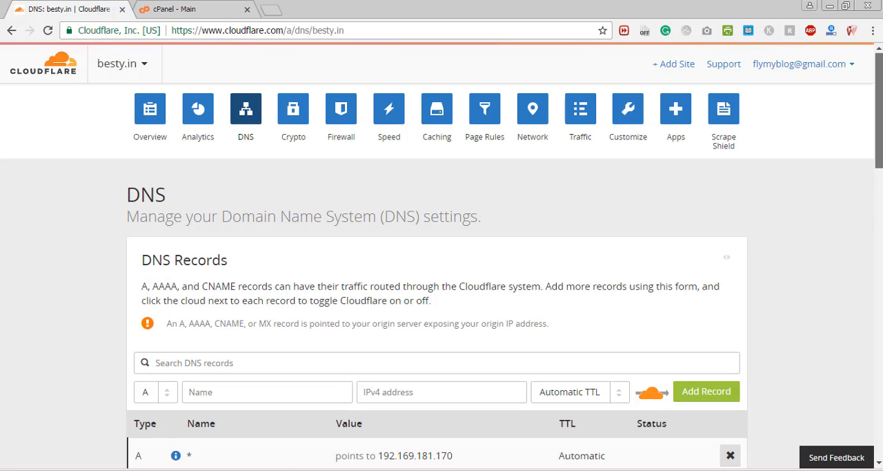
scroll(708, 197, down, 1)
drag(878, 125, 203, 84)
click(167, 9)
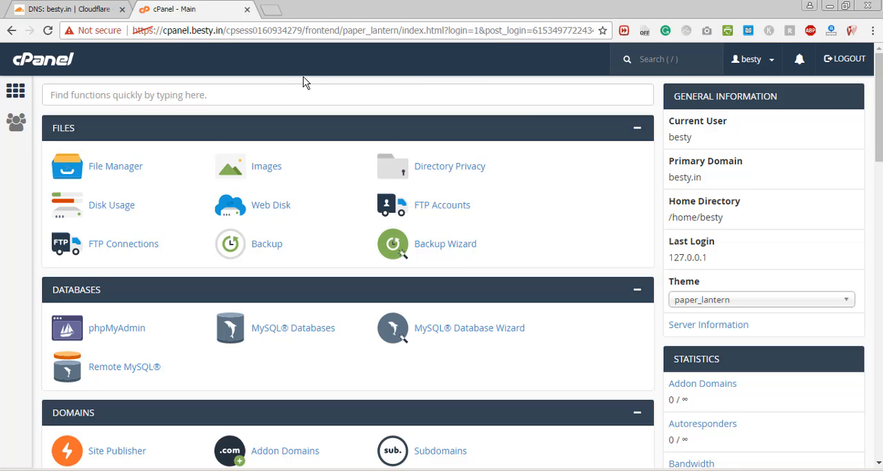
click(76, 9)
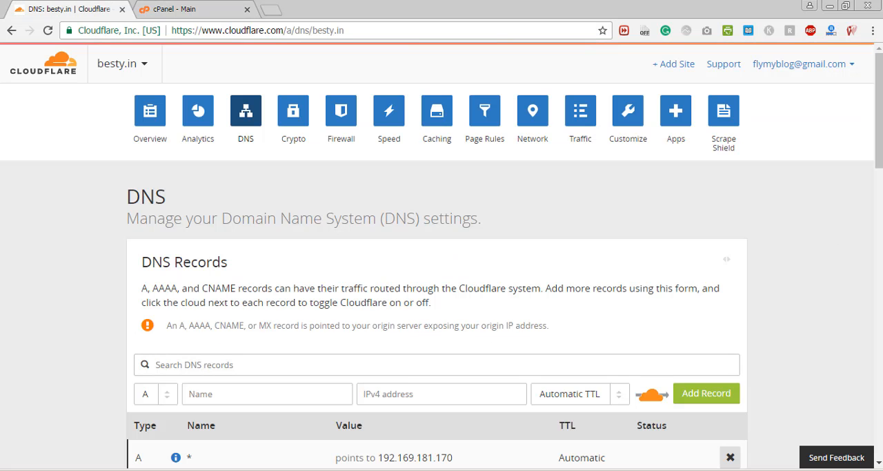
- Compare the Cloudflare DNS records for besty.in with the cPanel home page
scroll(509, 300, down, 2)
click(145, 5)
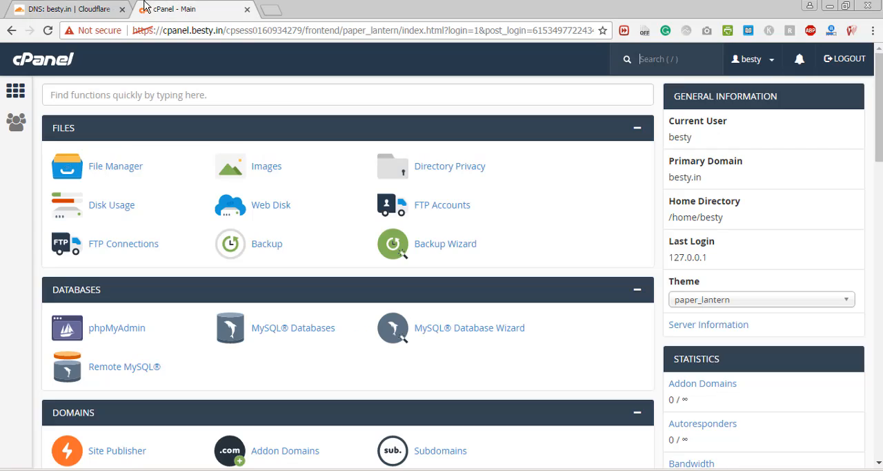
mouse_move(879, 136)
mouse_down()
mouse_move(879, 236)
mouse_move(879, 134)
mouse_up()
click(103, 7)
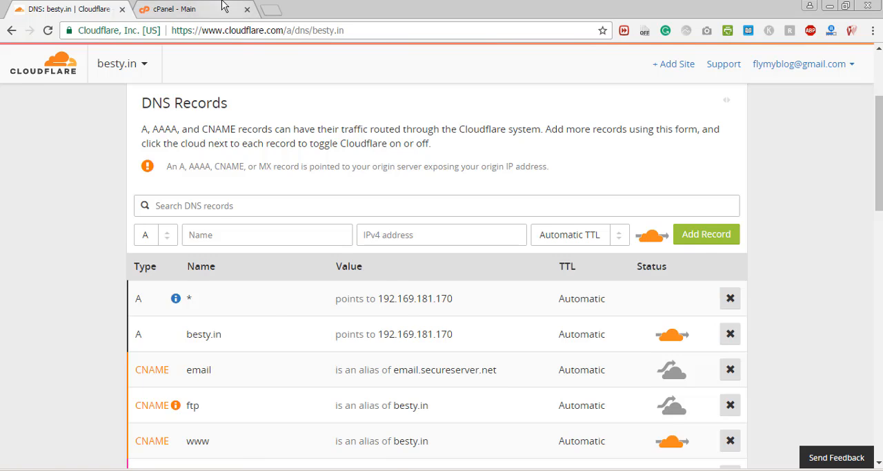
click(200, 8)
drag(879, 131, 878, 111)
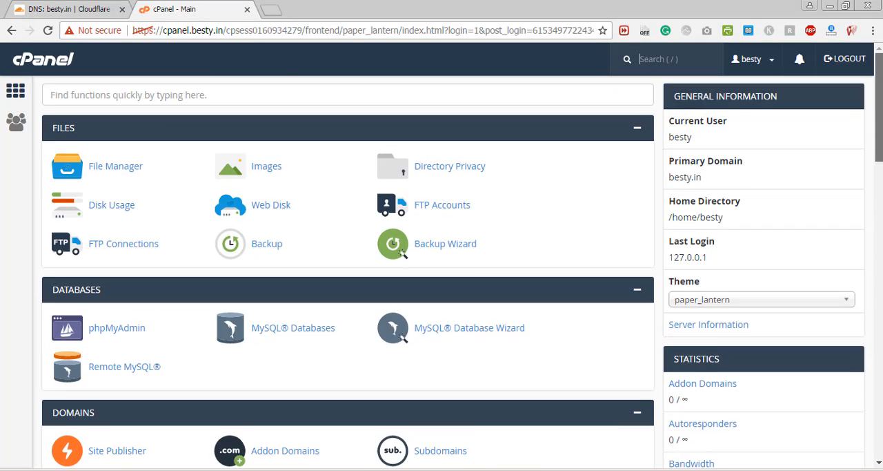
- Open the website besty.in in a new browser tab
click(271, 9)
text(besty.in)
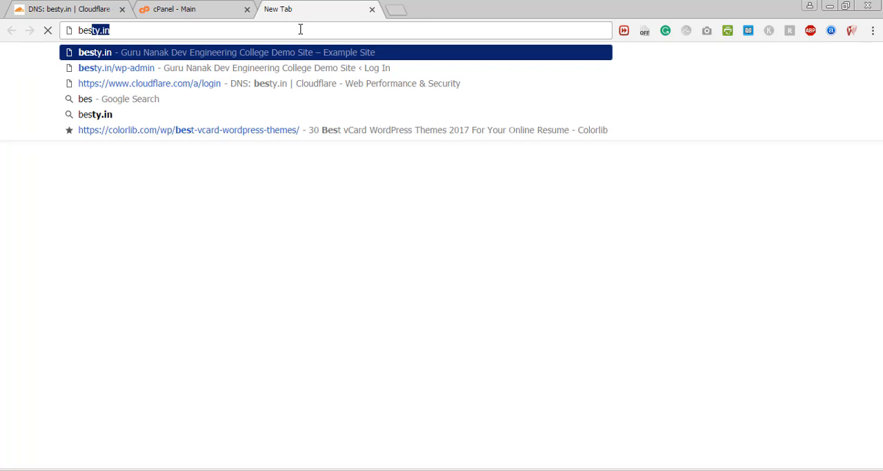
key(Return)
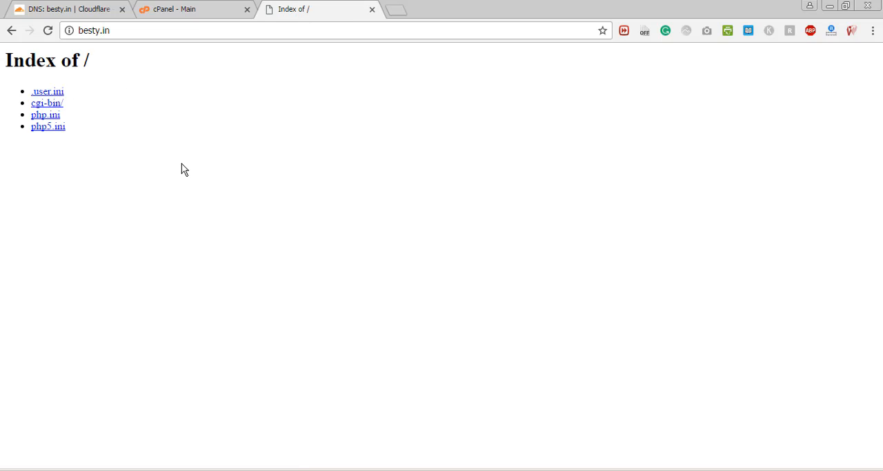
- Return to the cPanel home page and open Installatron Applications Installer from the Software section
click(207, 15)
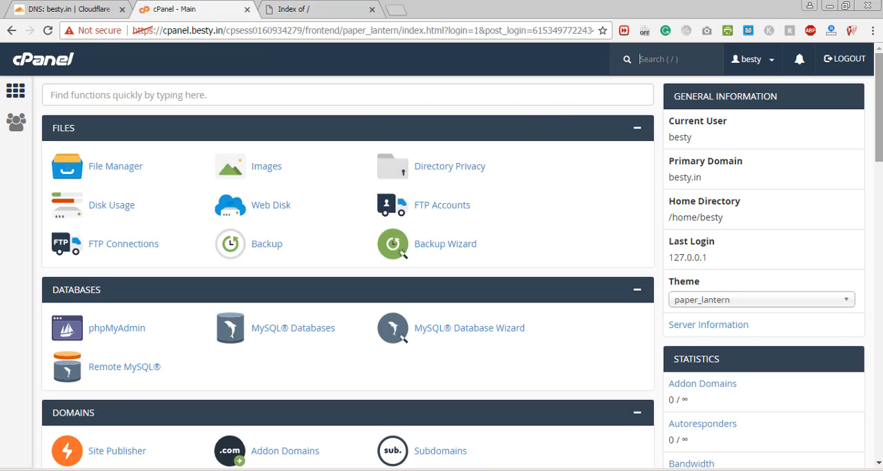
scroll(692, 343, down, 4)
scroll(692, 342, up, 4)
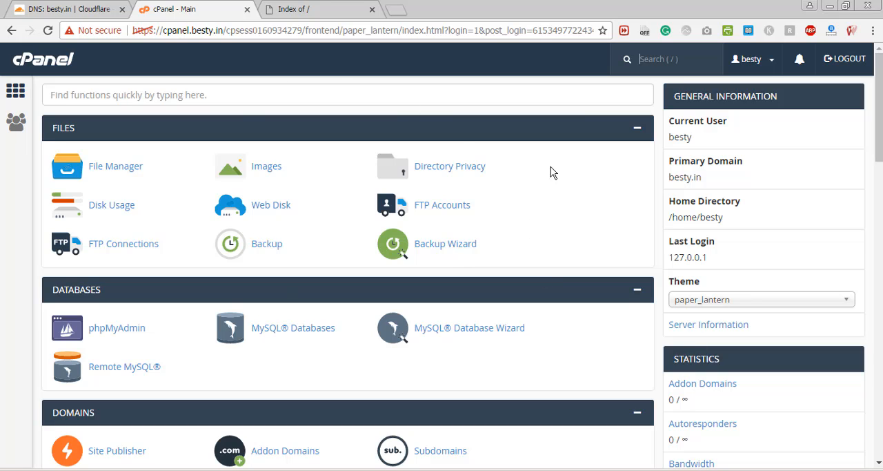
key(slash)
scroll(863, 310, down, 15)
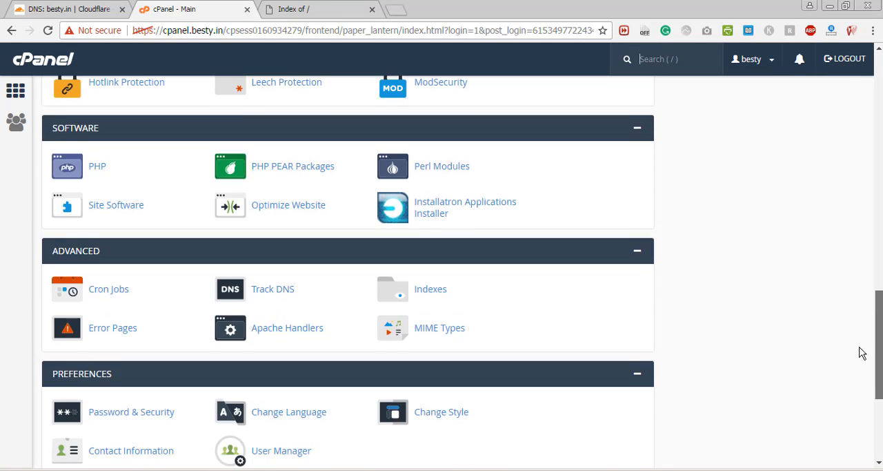
drag(860, 347, 860, 354)
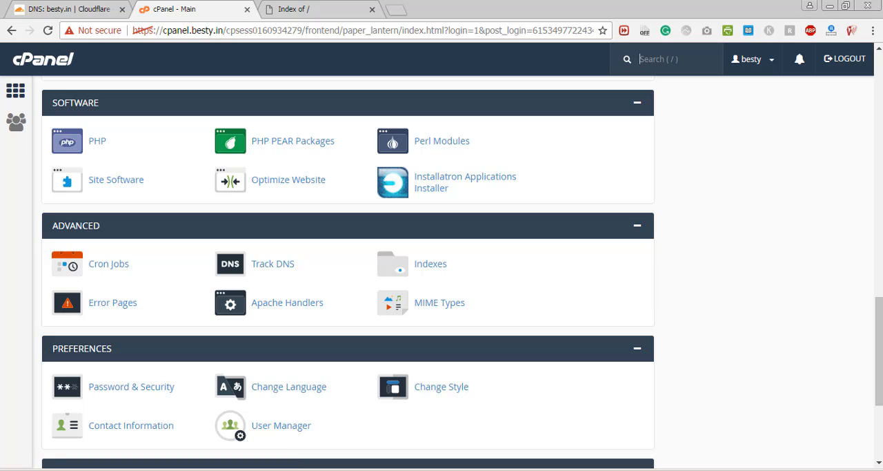
scroll(348, 269, up, 5)
scroll(348, 269, down, 1)
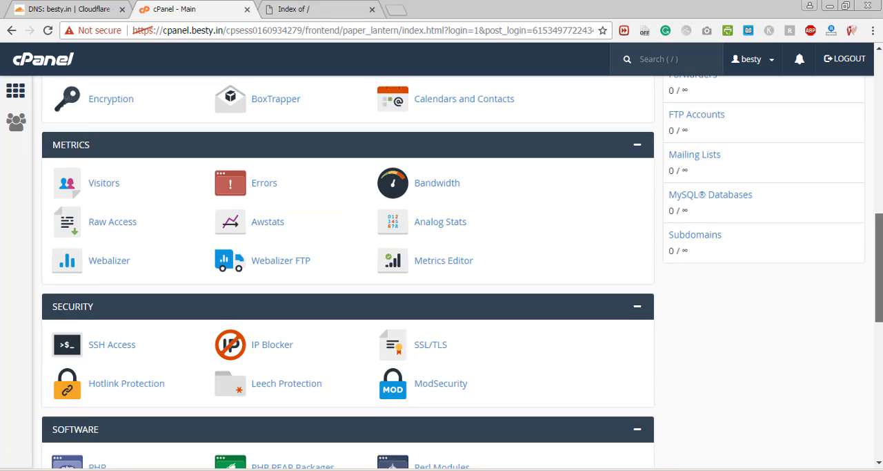
drag(878, 265, 874, 316)
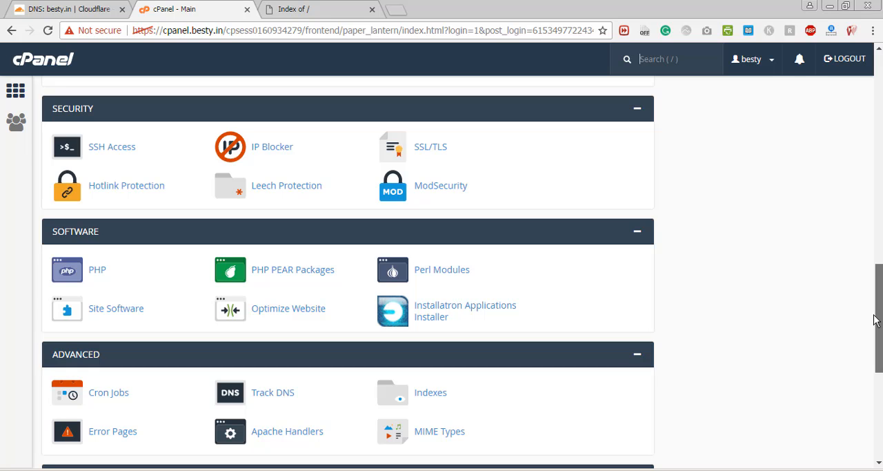
drag(874, 319, 874, 319)
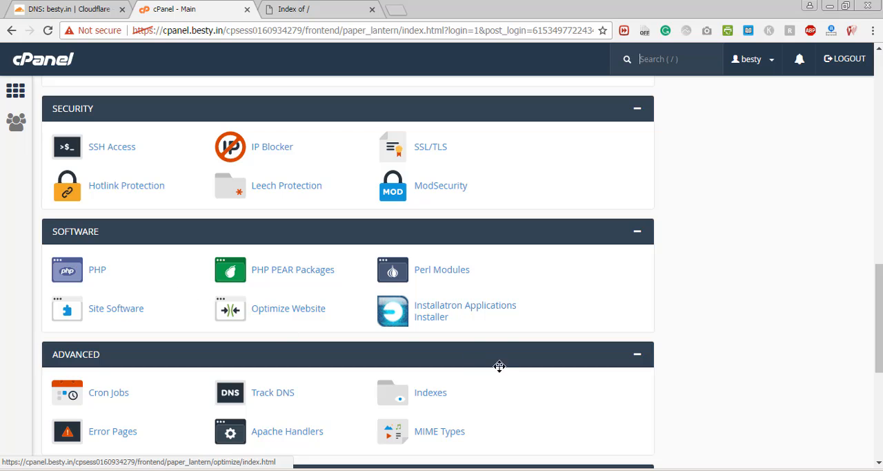
key(/)
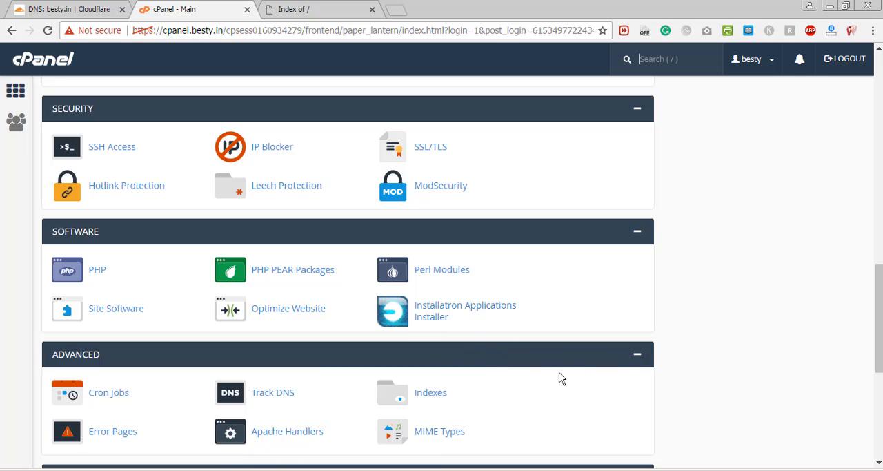
click(454, 315)
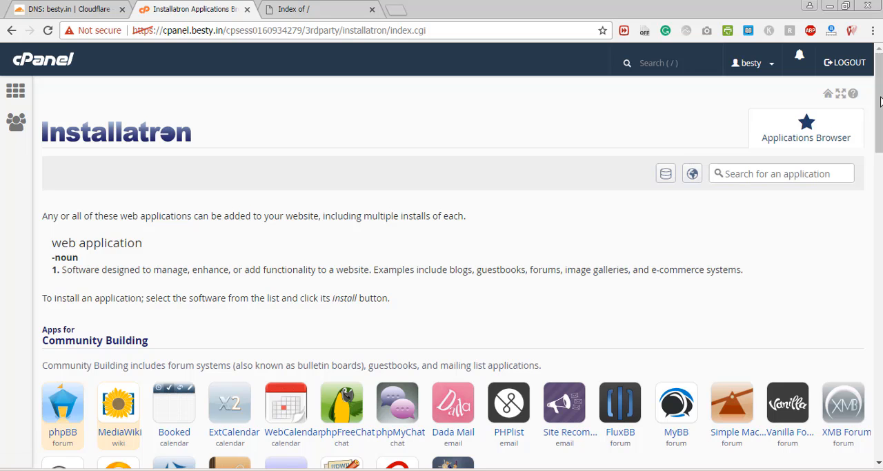
- Choose WordPress from the Content Management apps and start its install wizard
drag(881, 102, 881, 203)
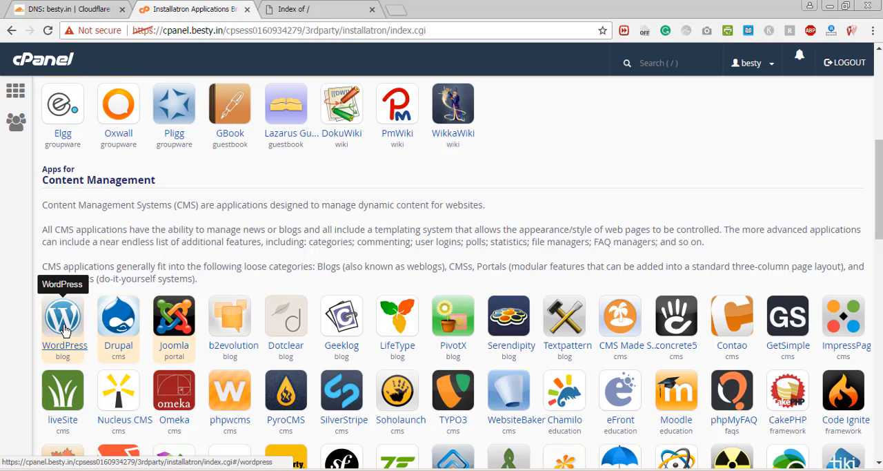
click(61, 331)
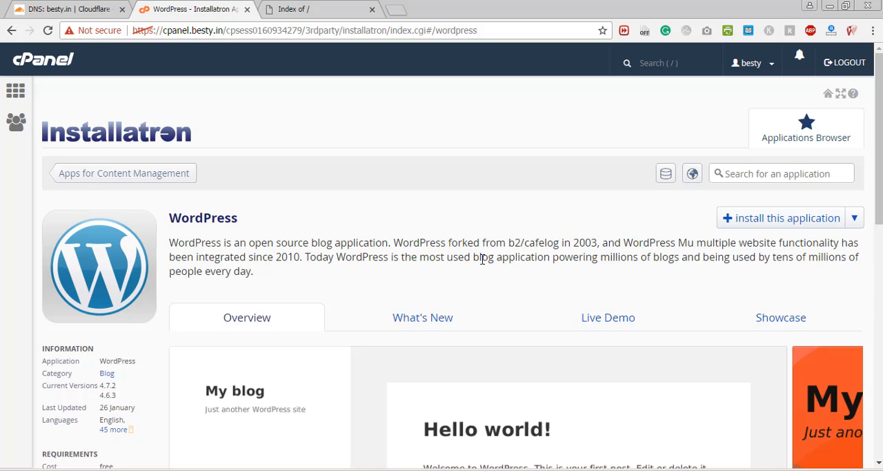
drag(882, 176, 881, 239)
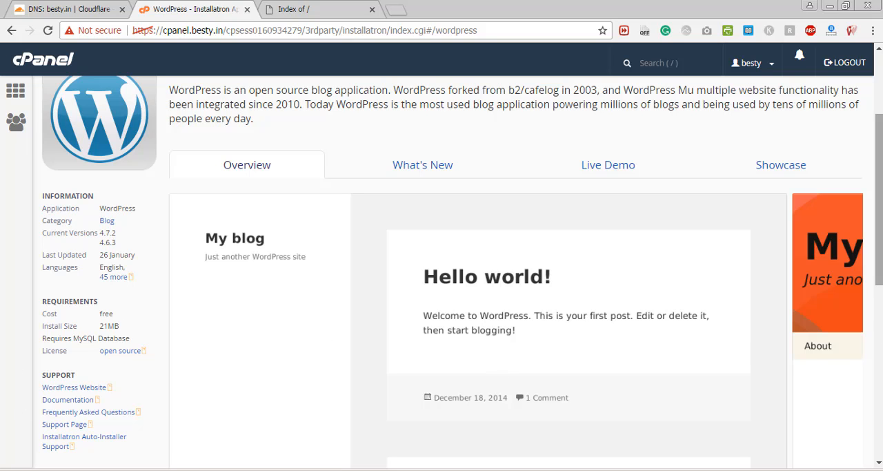
drag(881, 238, 871, 176)
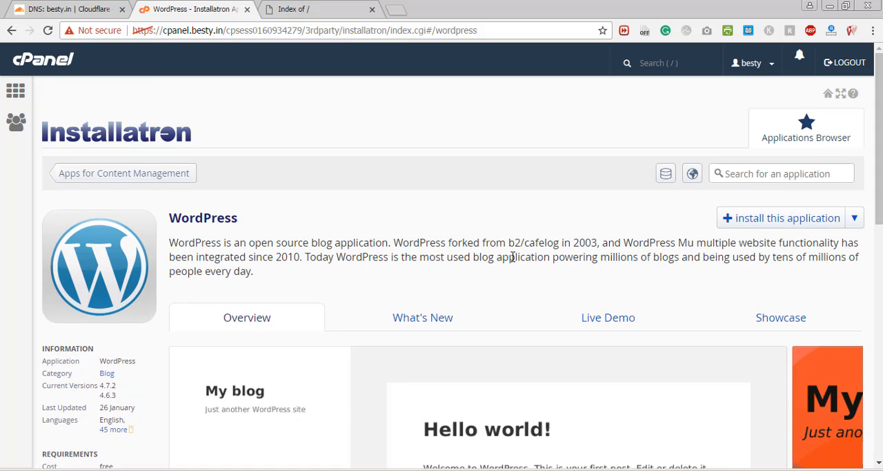
click(777, 226)
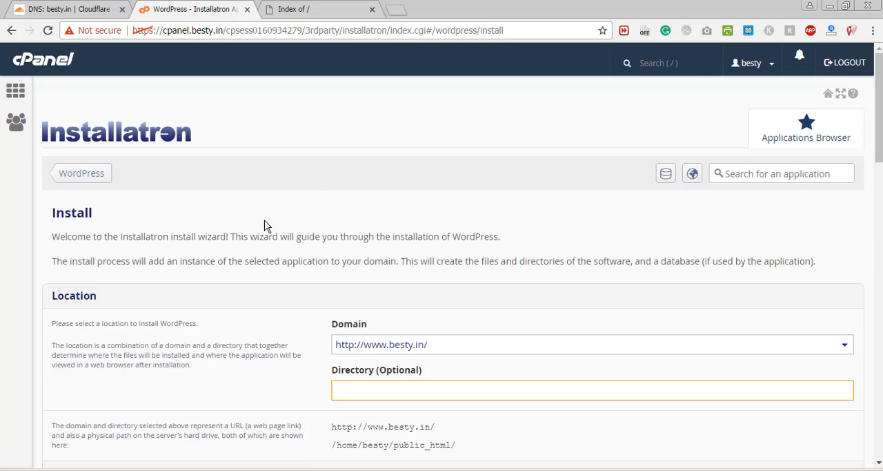
scroll(877, 150, down, 2)
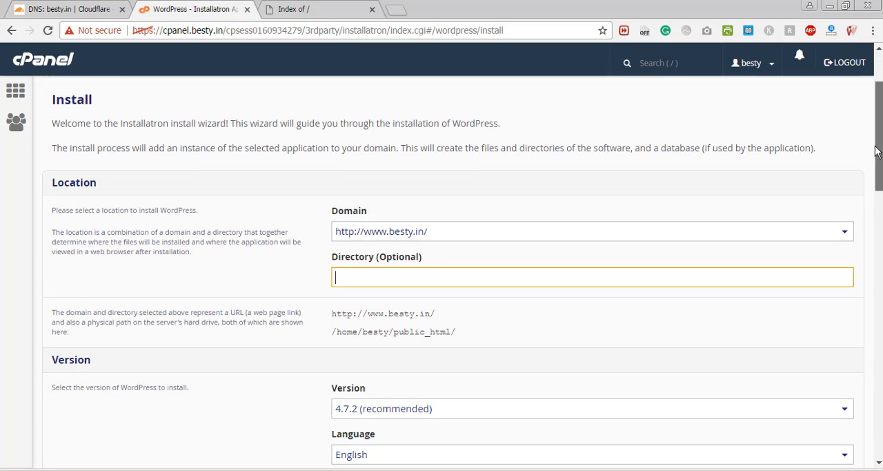
scroll(875, 142, up, 2)
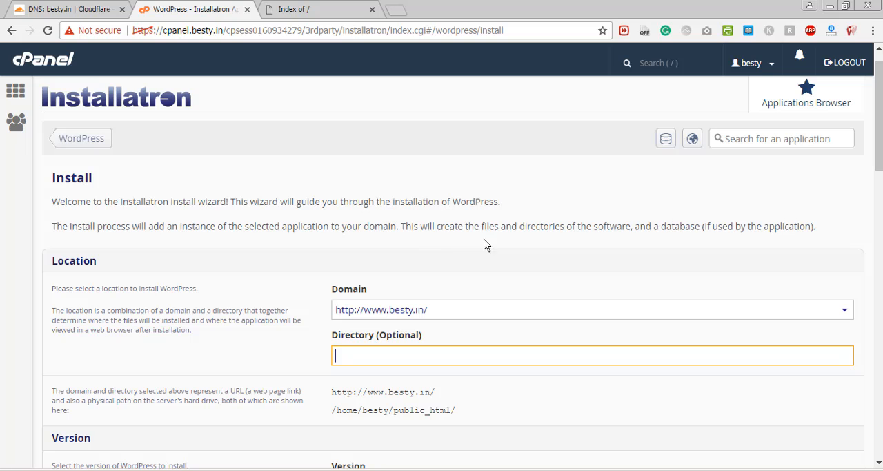
scroll(462, 265, down, 1)
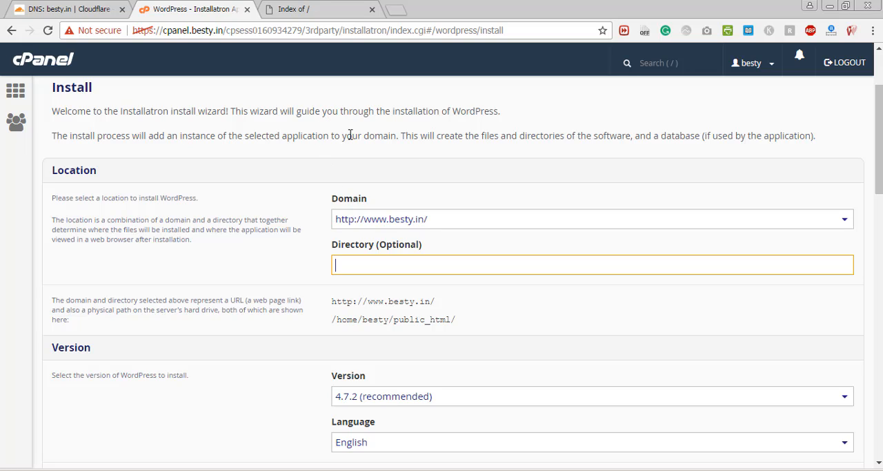
click(394, 222)
click(395, 222)
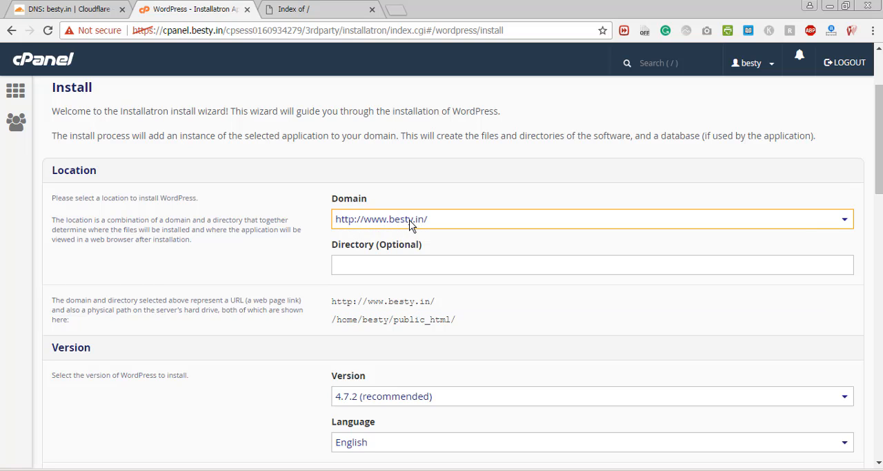
click(409, 225)
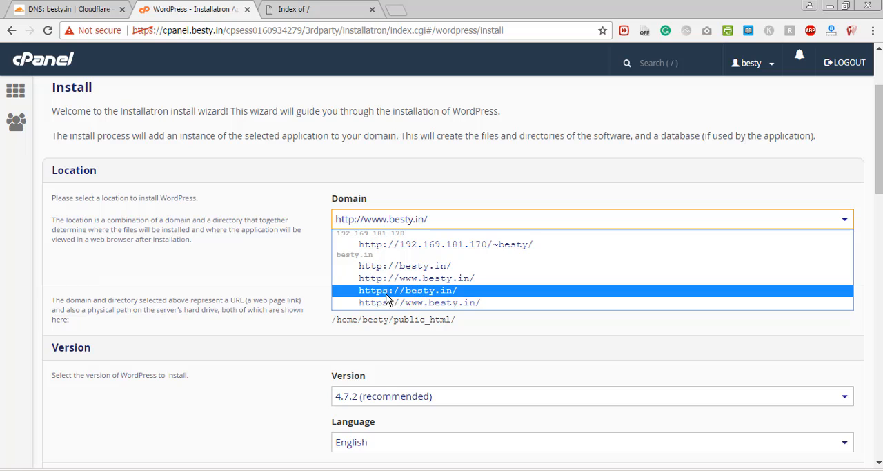
click(386, 266)
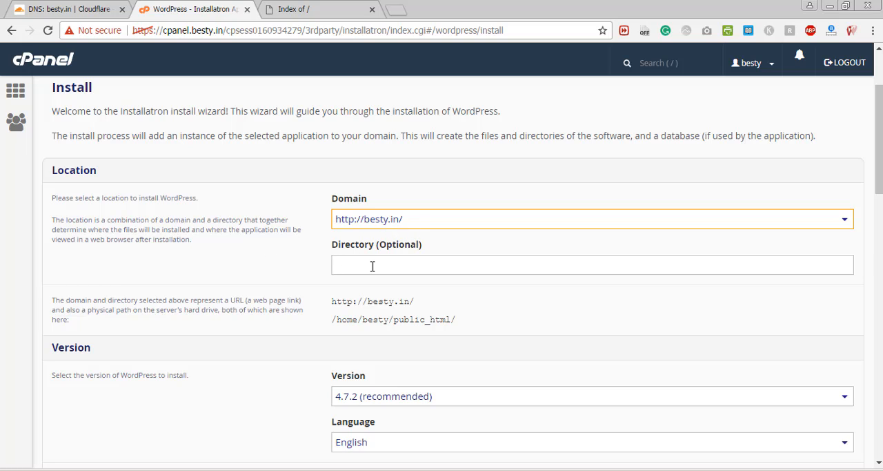
- Review the version and automatic update options, and replace the administrator username with besty
drag(880, 163, 881, 189)
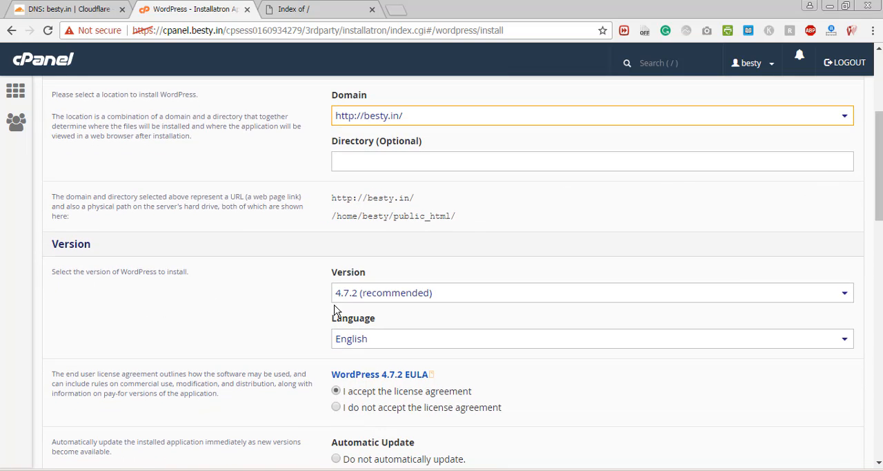
drag(878, 174, 877, 200)
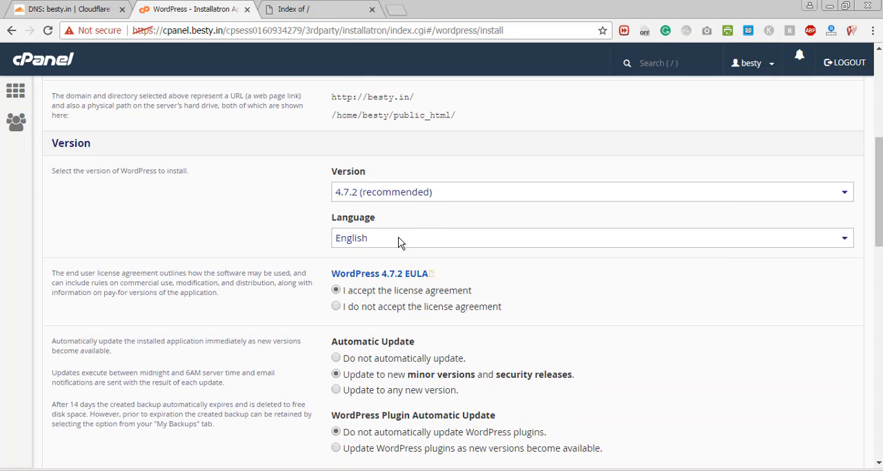
scroll(452, 238, down, 1)
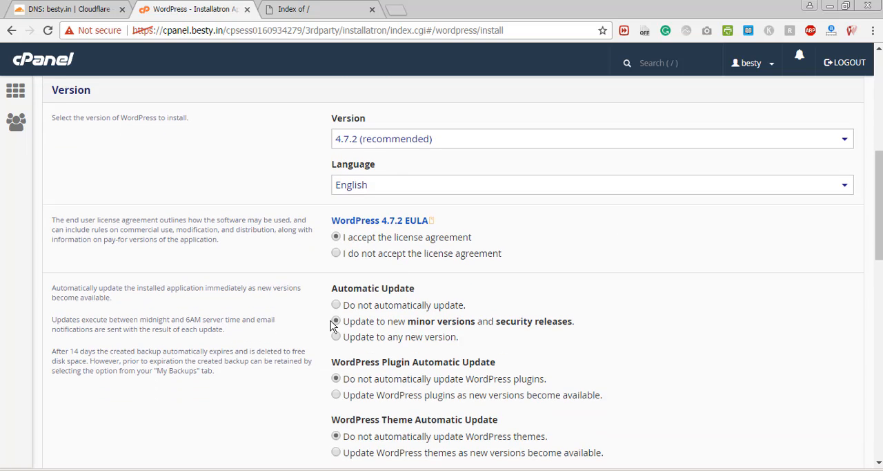
drag(881, 225, 780, 293)
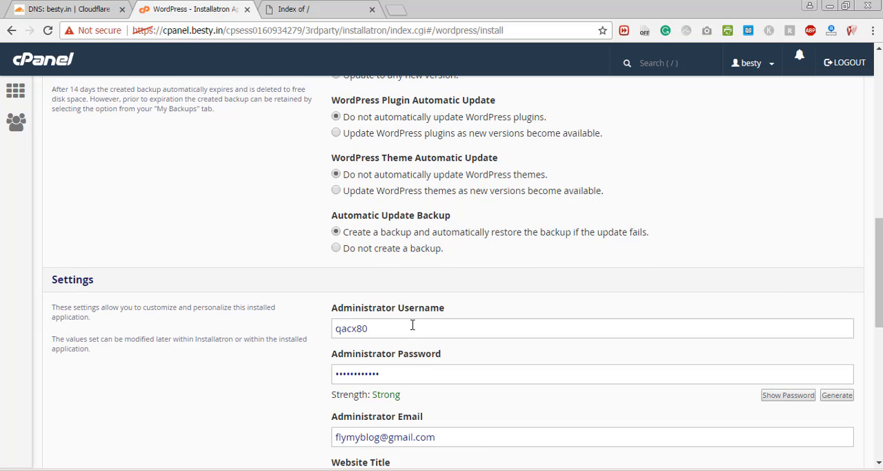
drag(412, 328, 299, 325)
key(BackSpace)
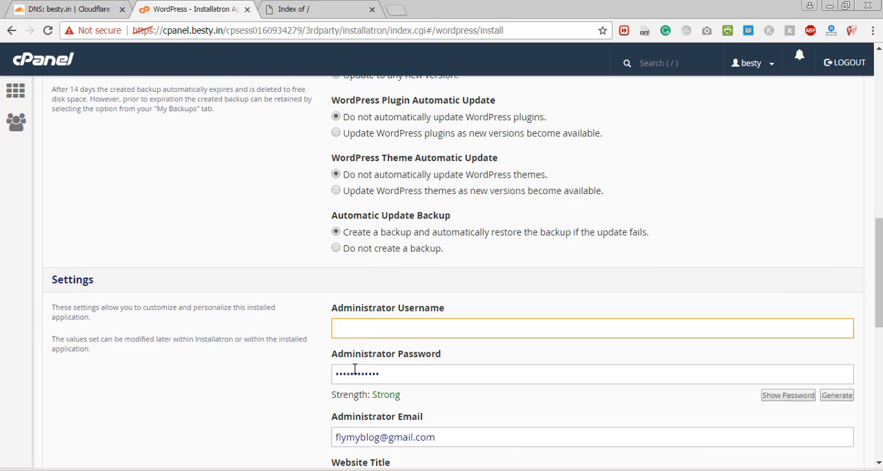
text(besty)
- Replace the generated administrator password with a custom one and reveal it to check the entry
scroll(561, 331, down, 1)
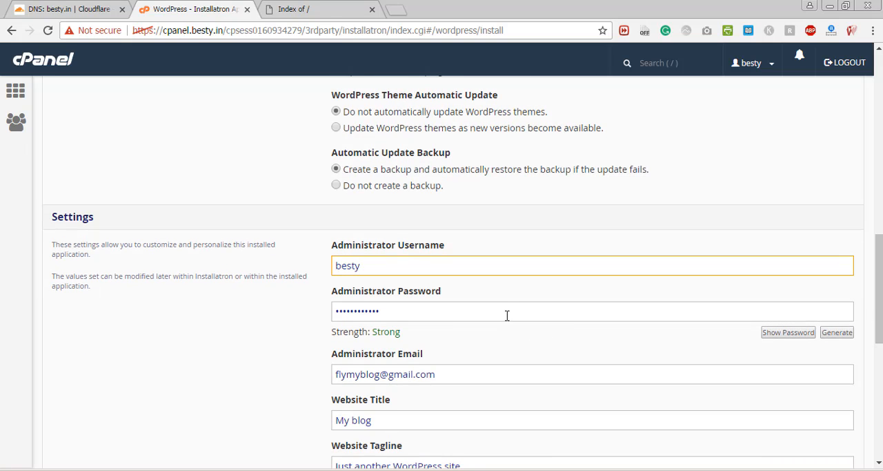
drag(506, 315, 244, 315)
key(BackSpace)
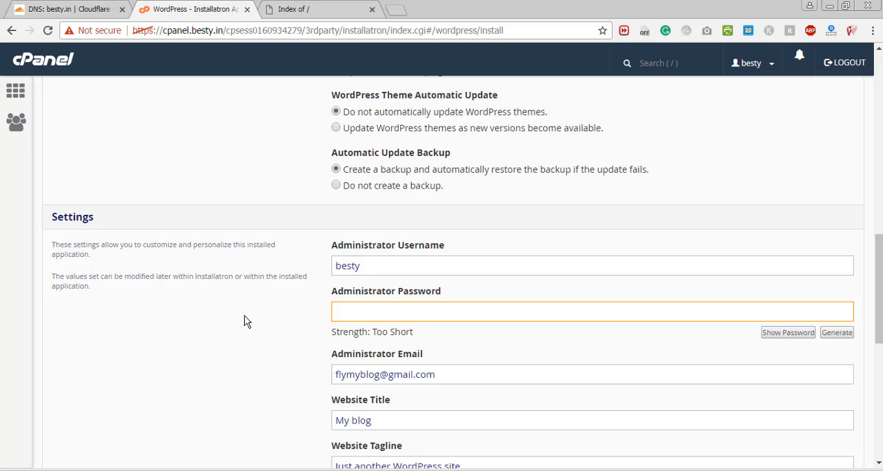
text(•••••••)
click(412, 293)
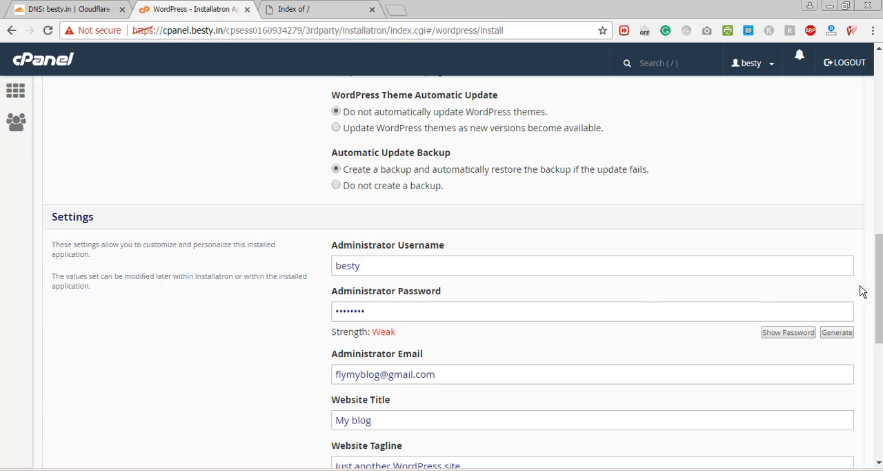
scroll(878, 290, down, 1)
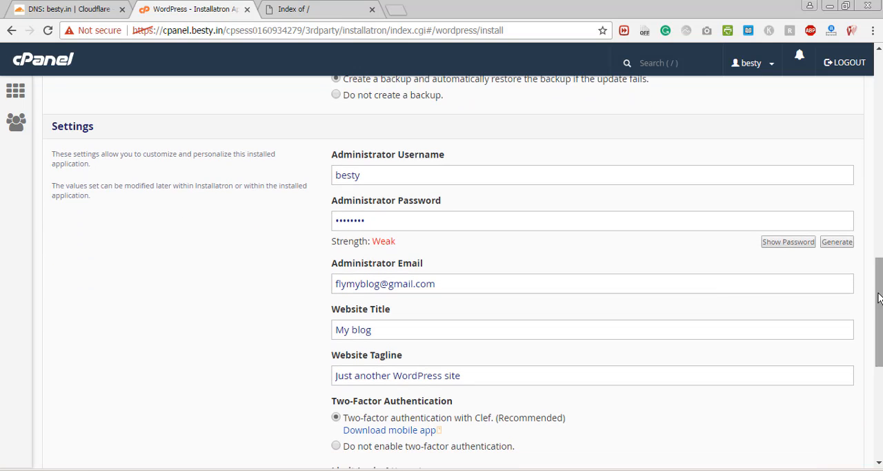
click(777, 247)
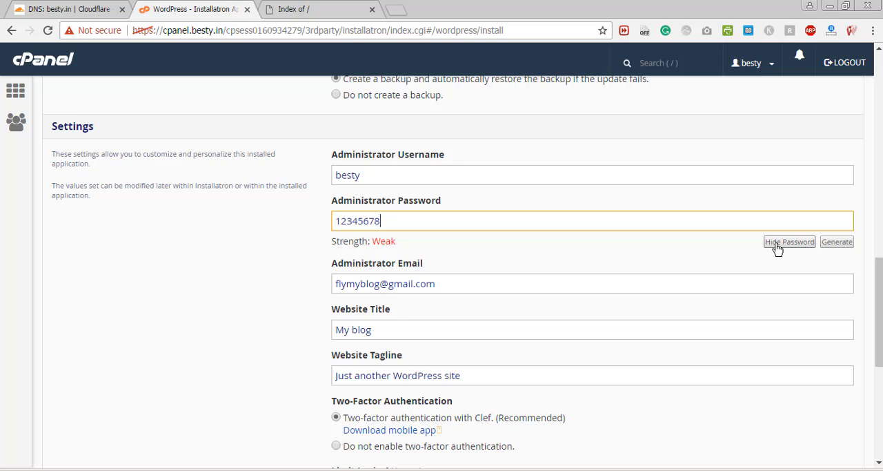
- Hide the administrator password and replace the administrator email with an address on the besty.in domain
click(778, 247)
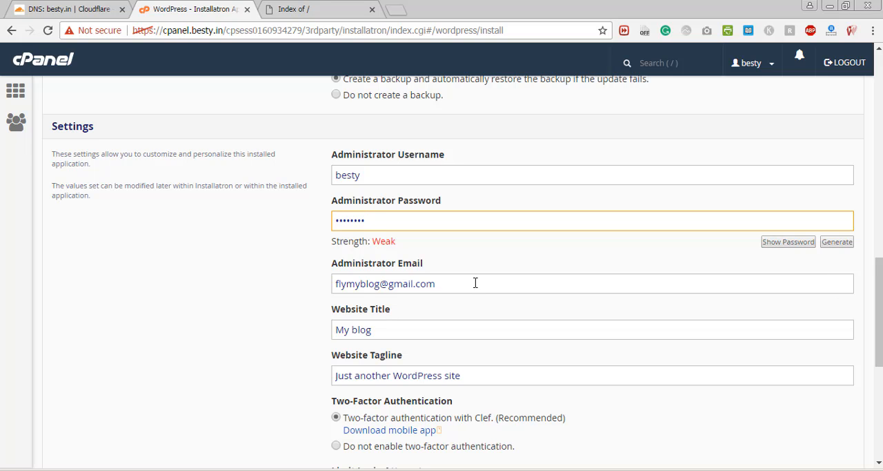
drag(475, 282, 219, 283)
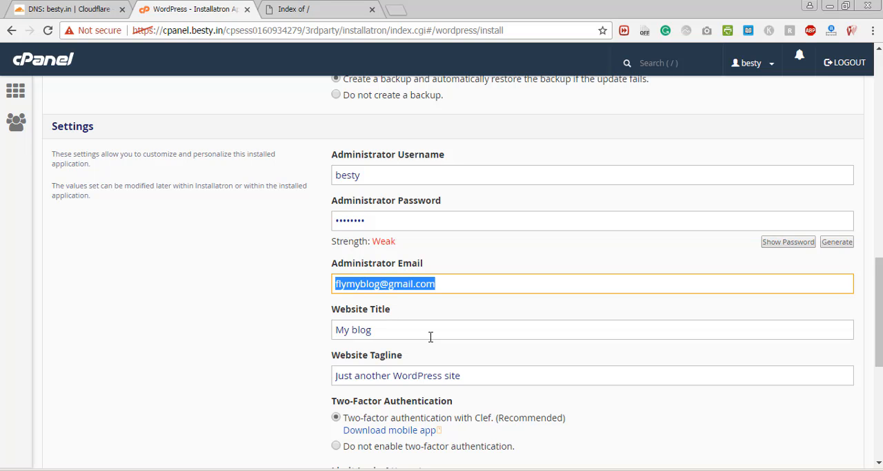
key(BackSpace)
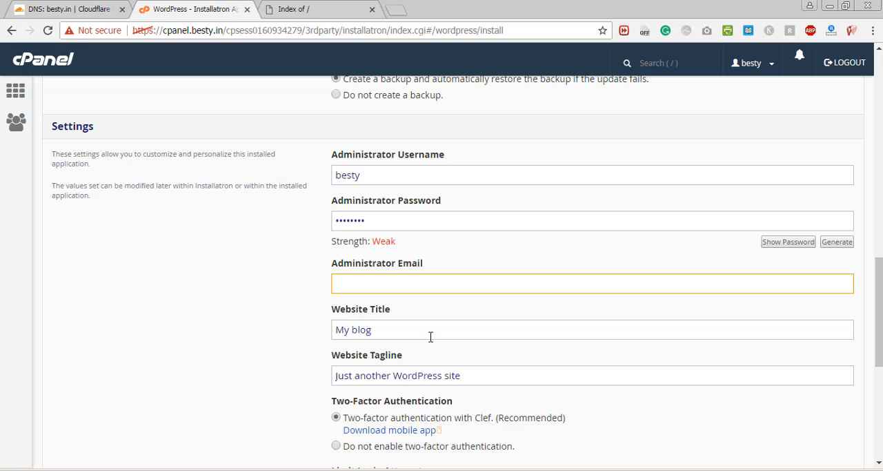
- Keep the default website title and tagline, and choose not to enable two-factor authentication
click(421, 329)
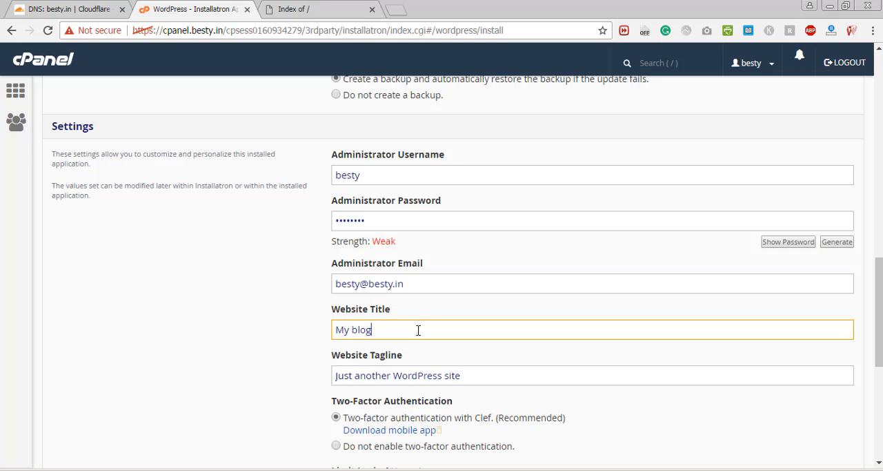
click(532, 376)
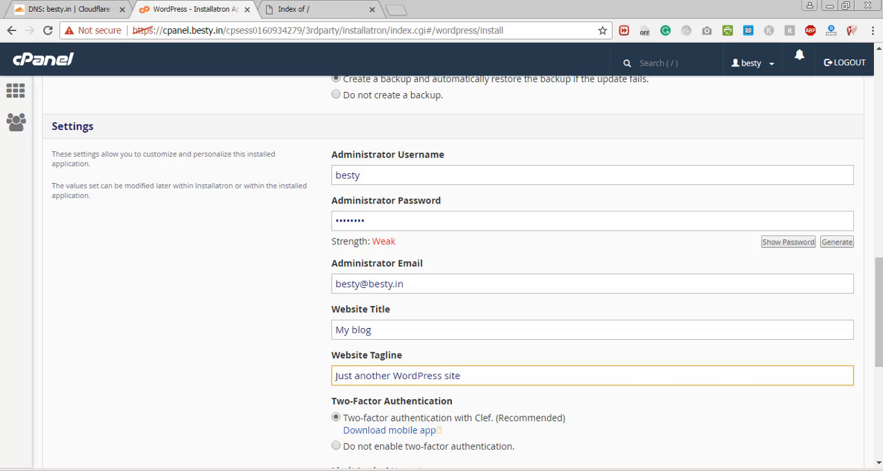
scroll(732, 368, down, 1)
scroll(508, 290, down, 3)
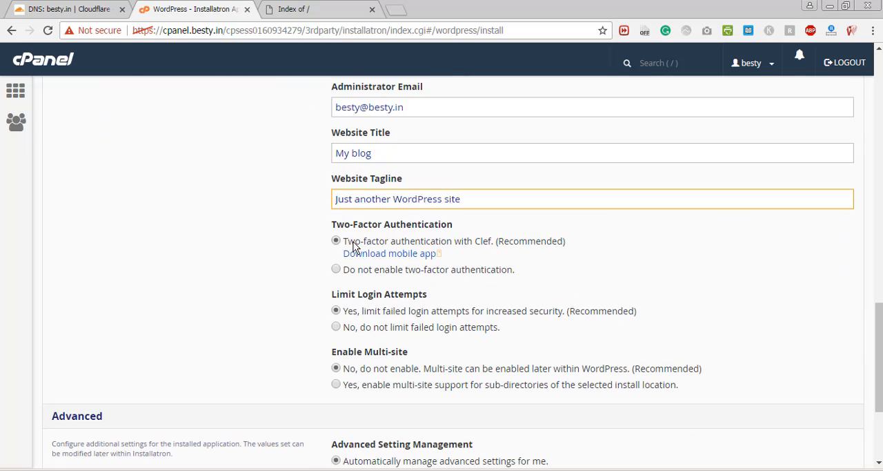
click(423, 269)
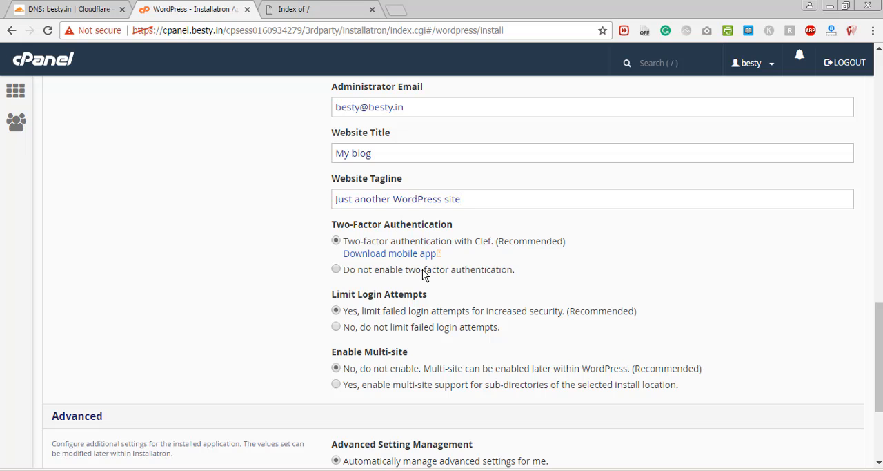
click(335, 269)
- Leave the remaining security and advanced settings at their defaults and install WordPress on besty.in
drag(880, 358, 880, 372)
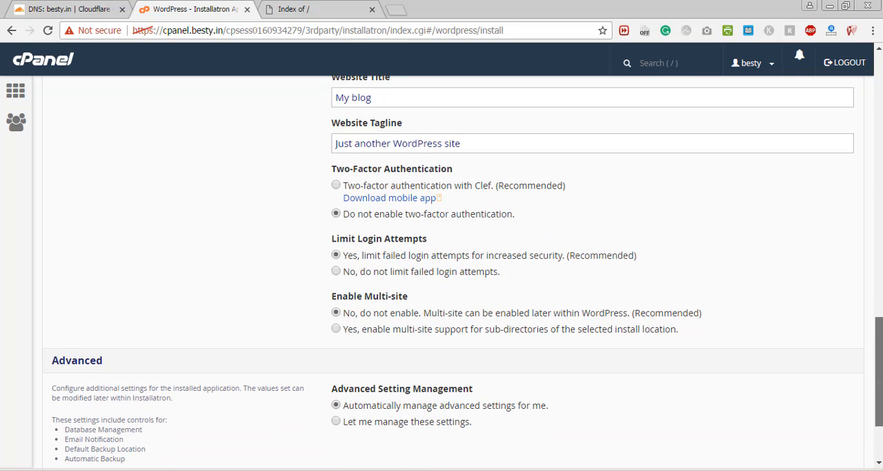
drag(880, 372, 880, 402)
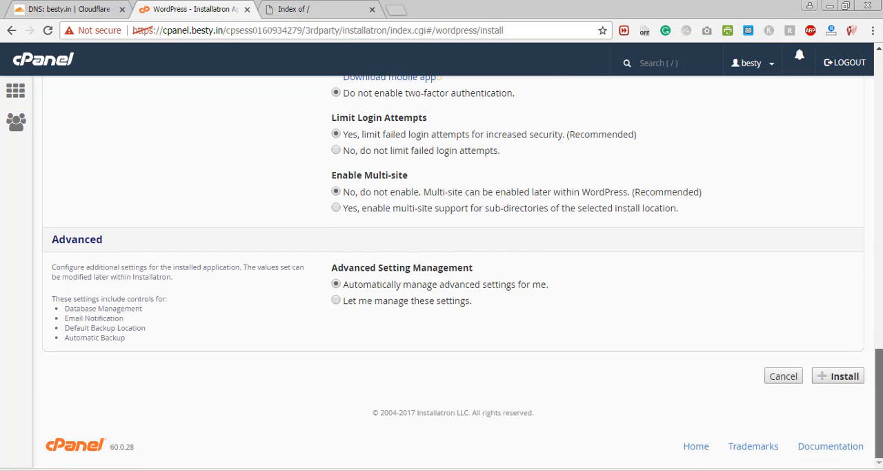
click(845, 376)
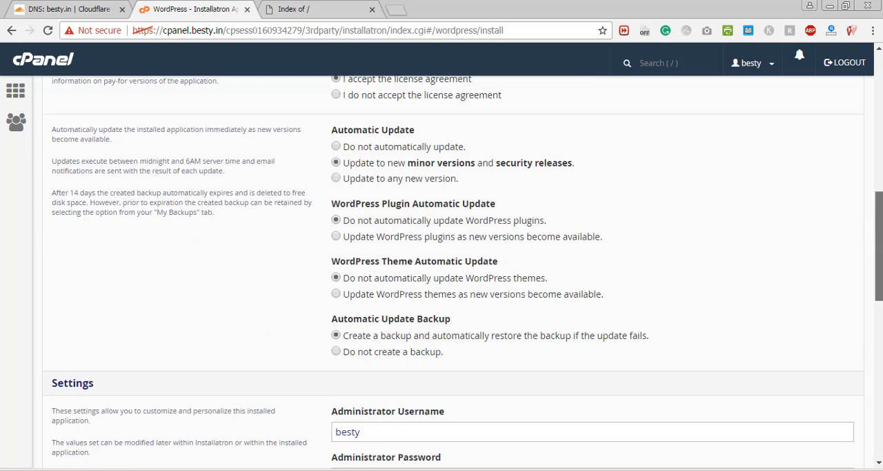
drag(880, 173, 880, 438)
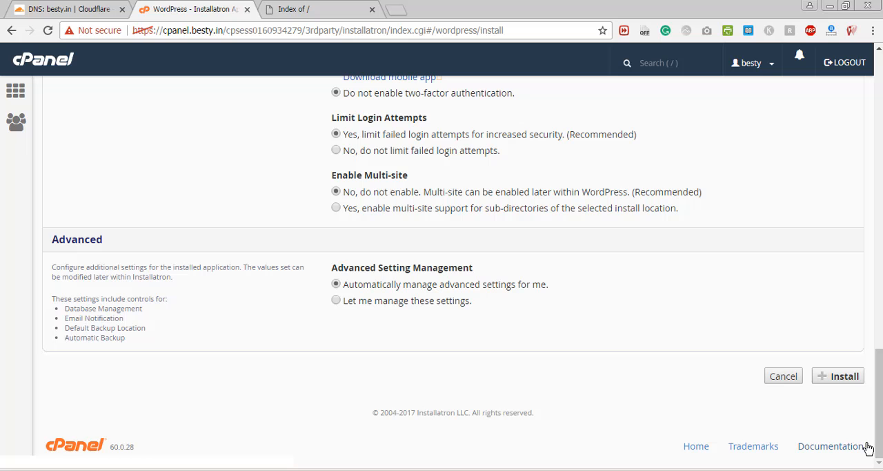
click(842, 377)
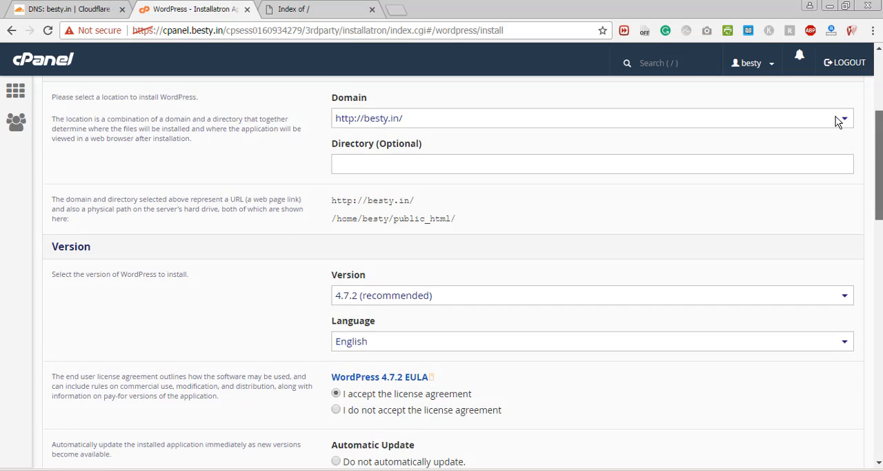
scroll(832, 276, down, 9)
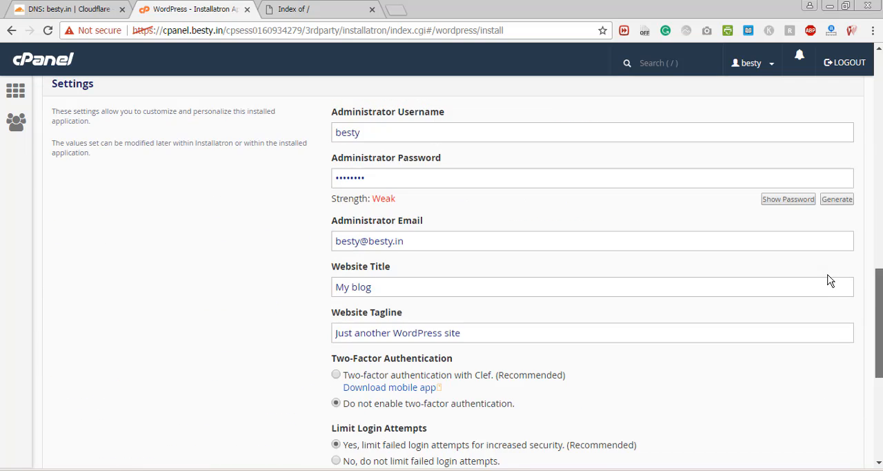
scroll(831, 279, down, 5)
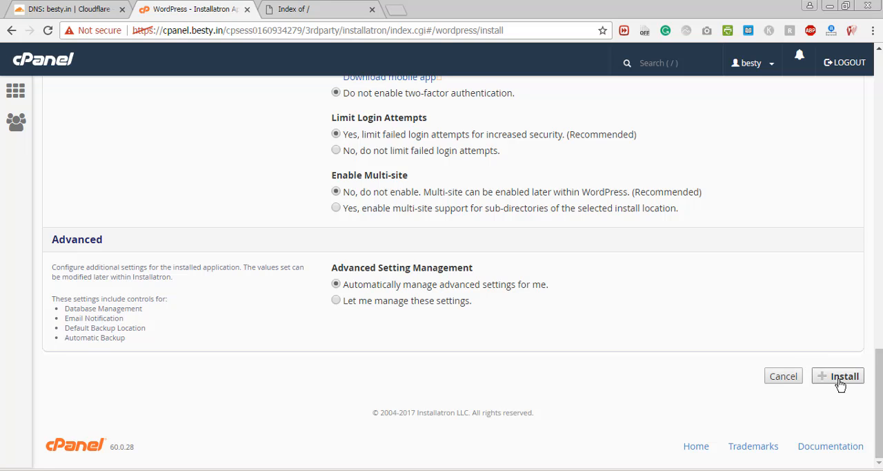
click(840, 384)
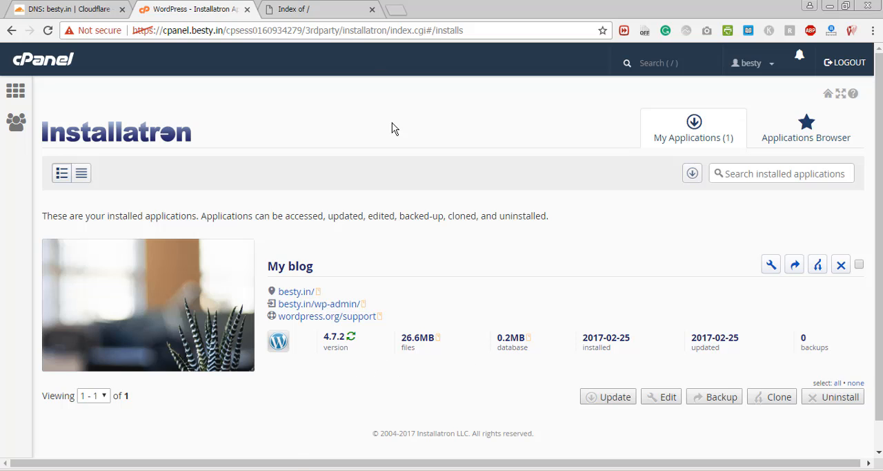
- Reload besty.in in the browser tab showing its directory index and look over the blog's home page
click(352, 9)
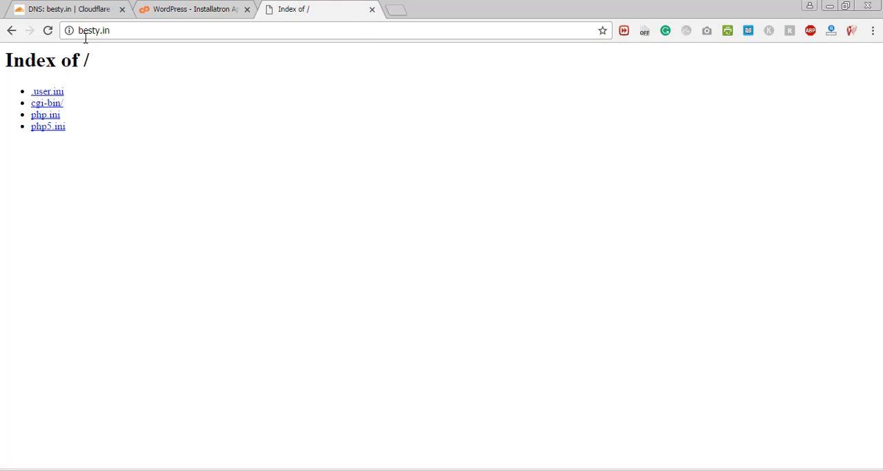
click(160, 37)
key(BackSpace)
text(besty)
key(Return)
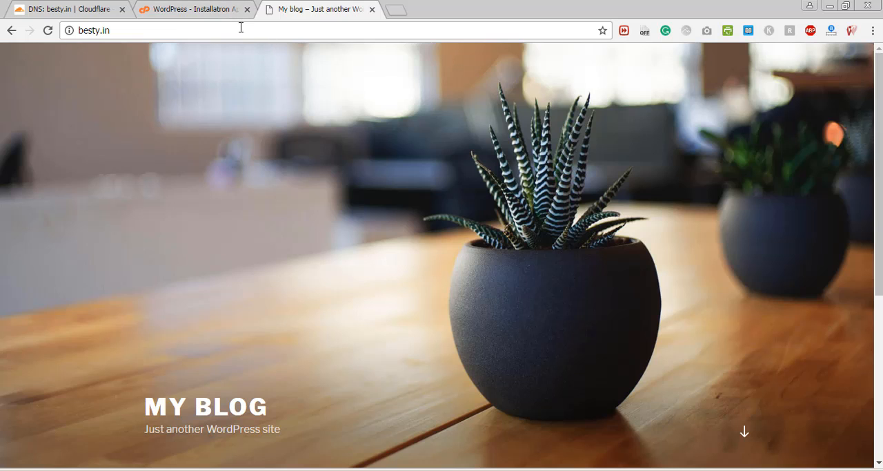
key(ctrl+shift+Tab)
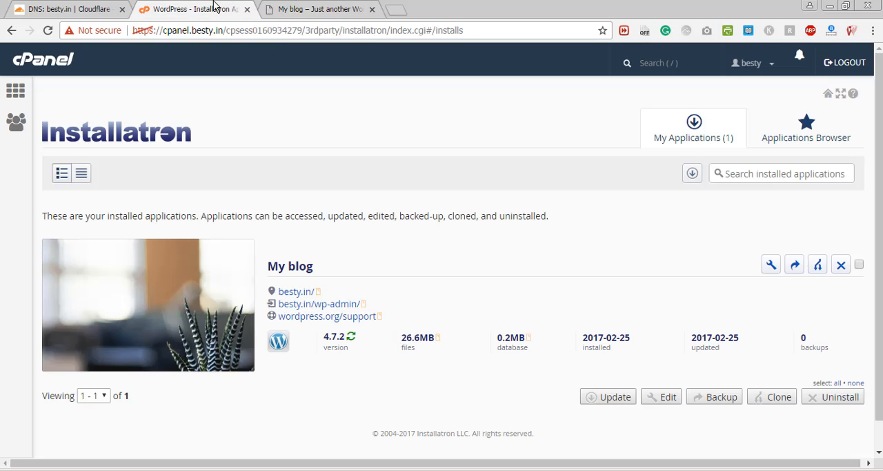
click(314, 10)
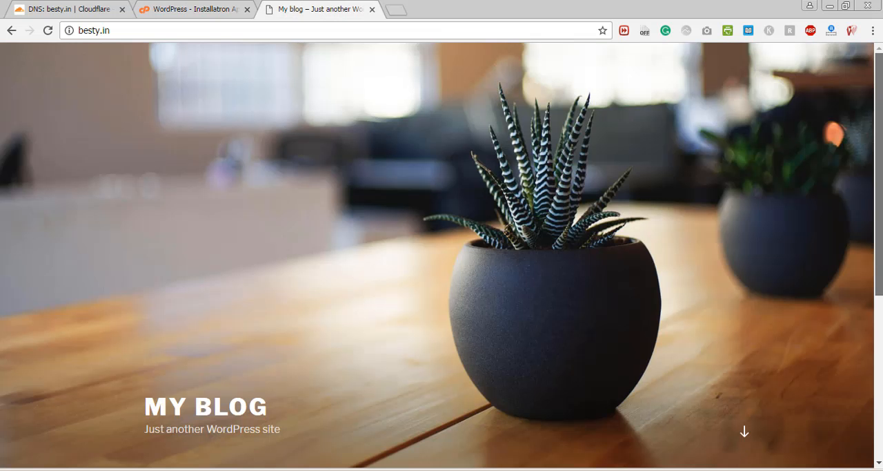
scroll(855, 267, down, 3)
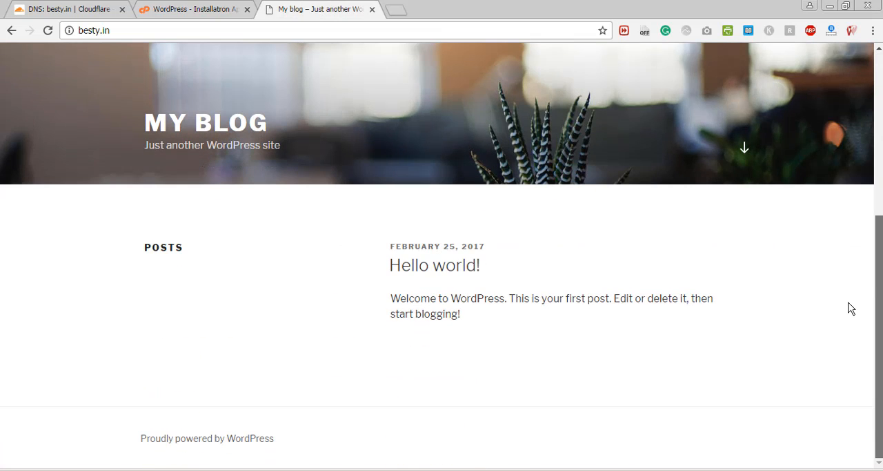
scroll(850, 304, up, 5)
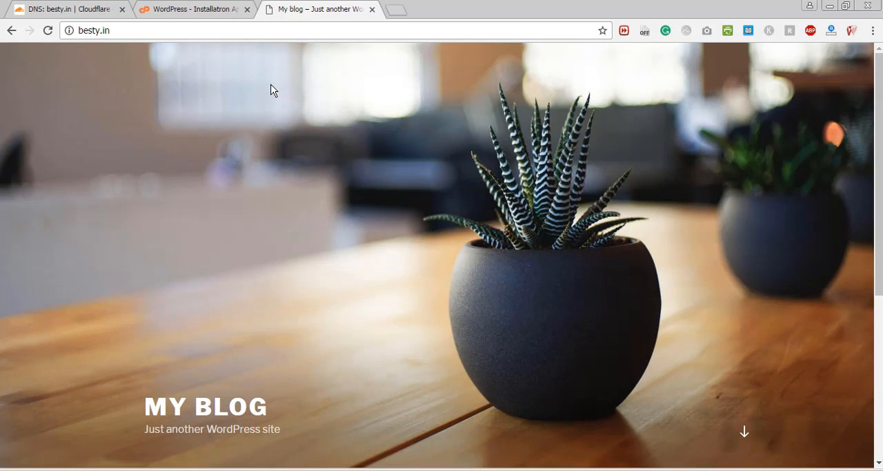
- Check Installatron's installed applications list again and close the tab holding the blog's home page
click(190, 9)
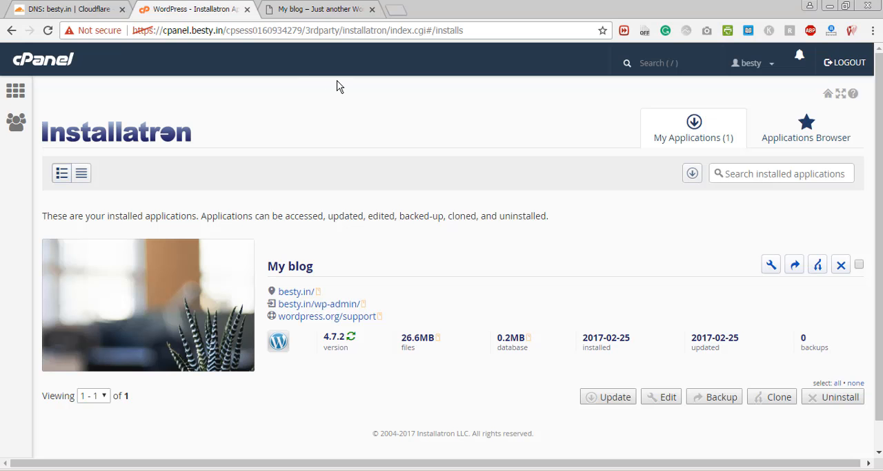
click(328, 5)
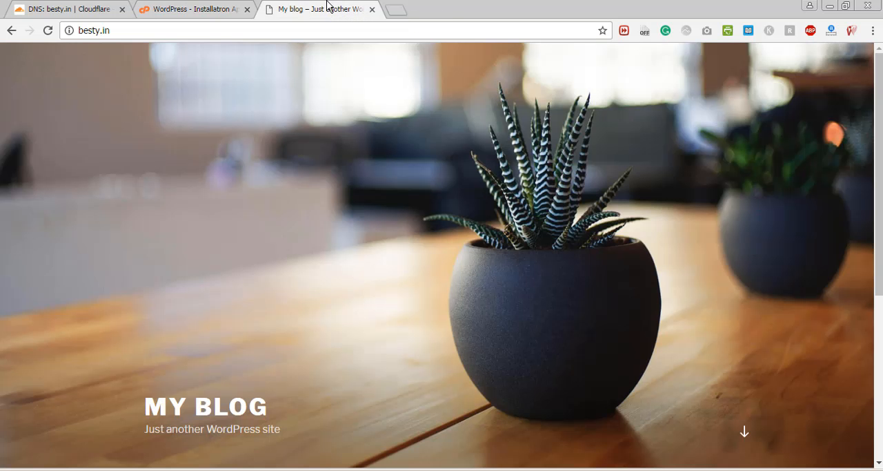
drag(879, 90, 873, 31)
click(372, 8)
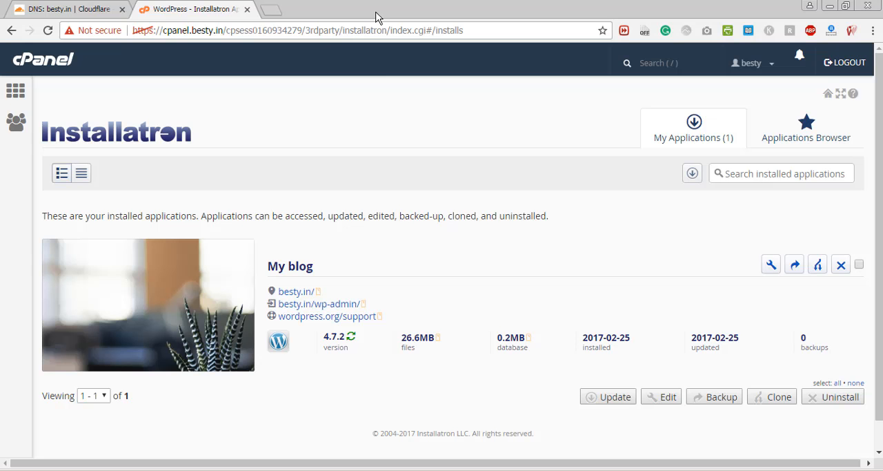
- Open the WordPress admin login page at besty.in/wp-admin/ in a new browser tab
click(272, 9)
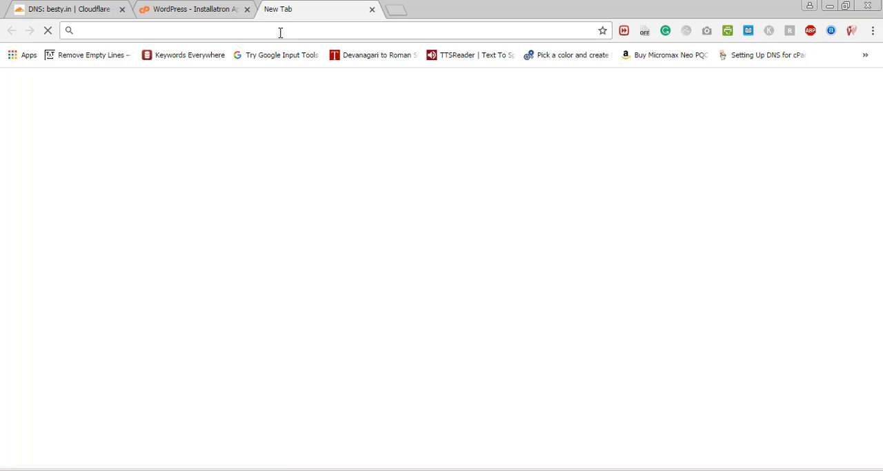
text(besty.in)
click(211, 9)
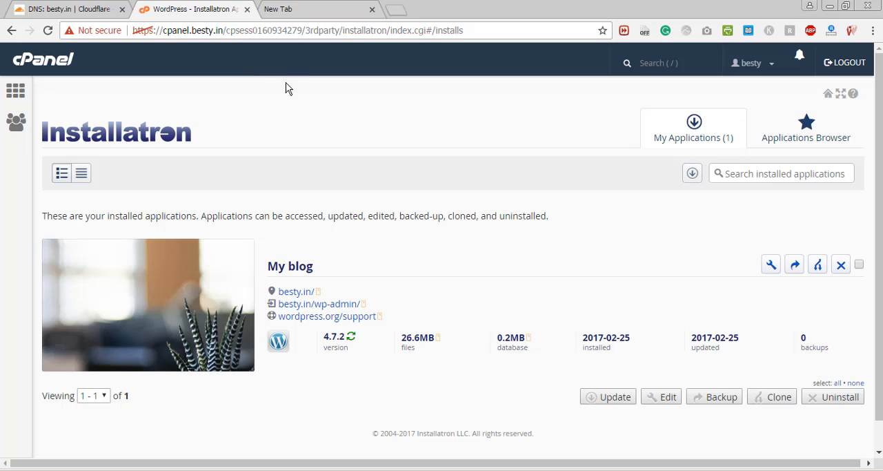
click(301, 10)
click(298, 29)
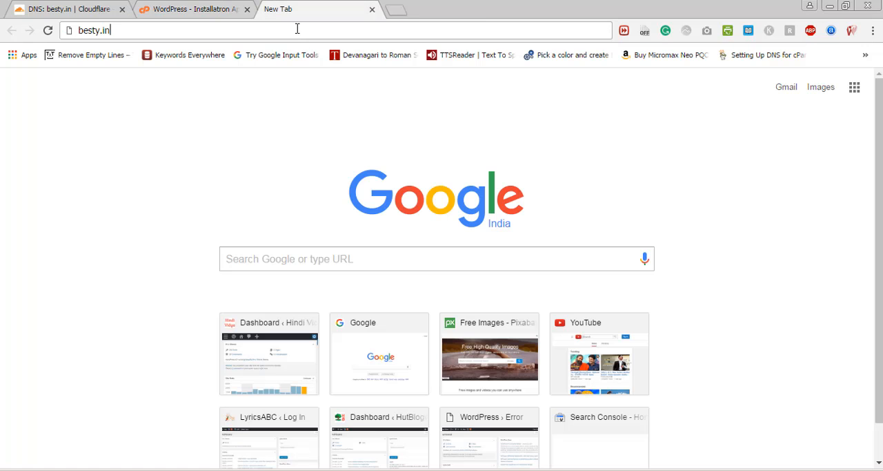
text(/wp)
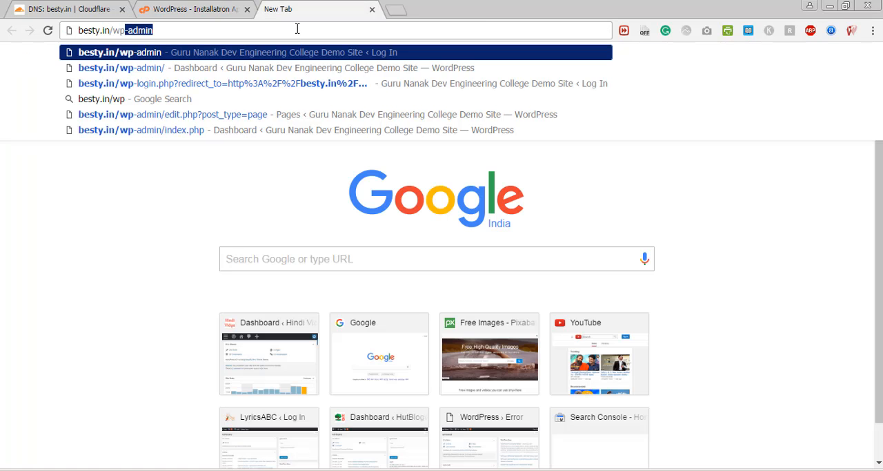
text(-admin)
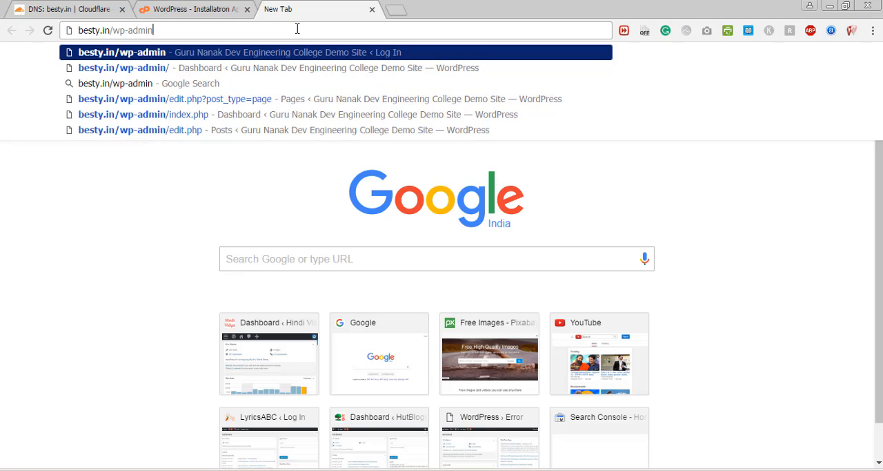
text(/)
key(Return)
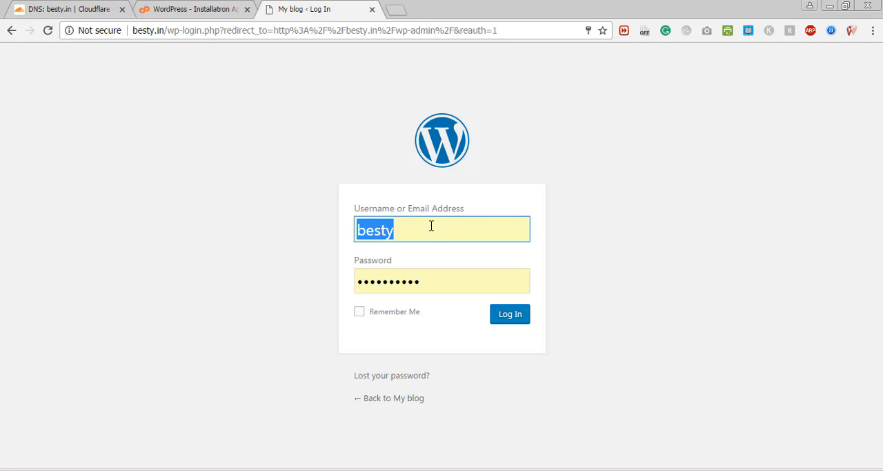
- Keep the username besty, replace the autofilled password with the administrator password, and log in to WordPress
click(431, 230)
key(Tab)
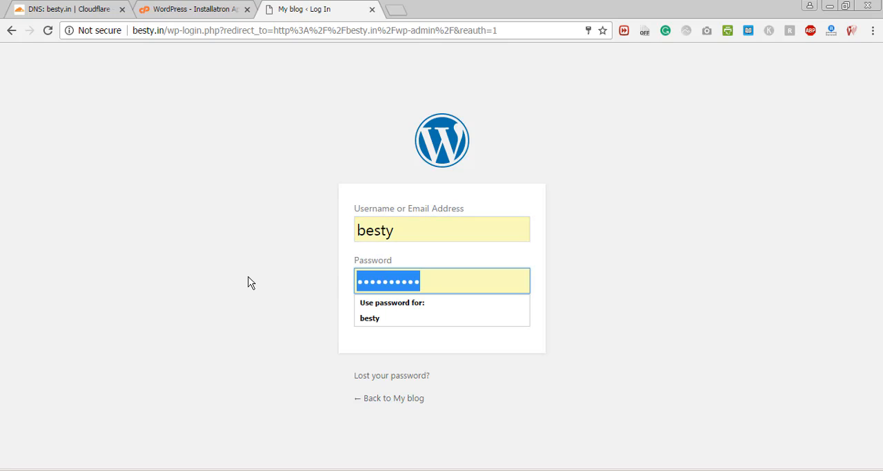
key(BackSpace)
text(a)
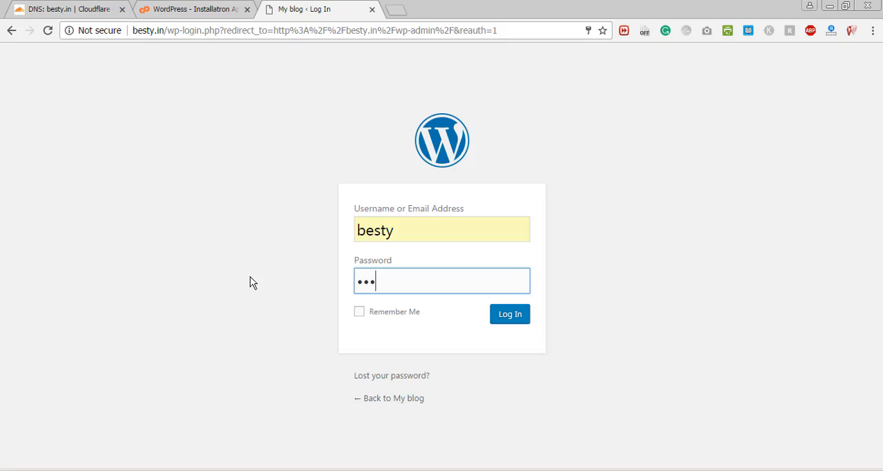
text(1)
click(514, 323)
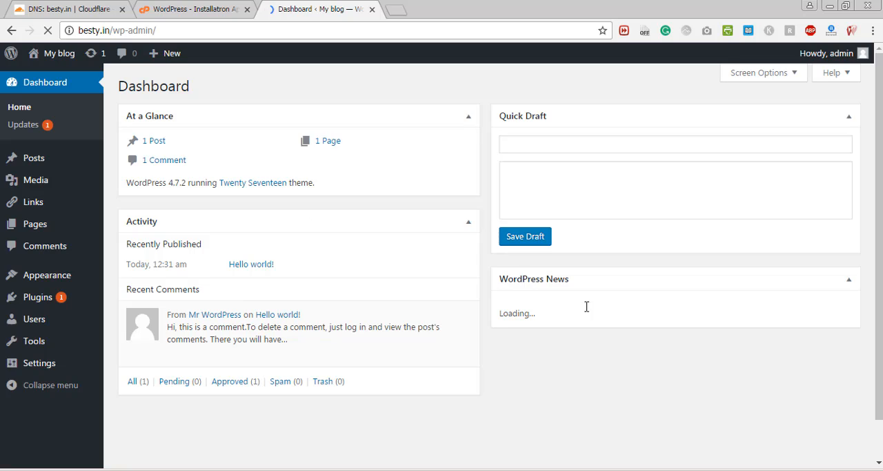
- Look over the WordPress dashboard's widgets, from At a Glance down to WordPress News
click(604, 84)
scroll(879, 210, down, 2)
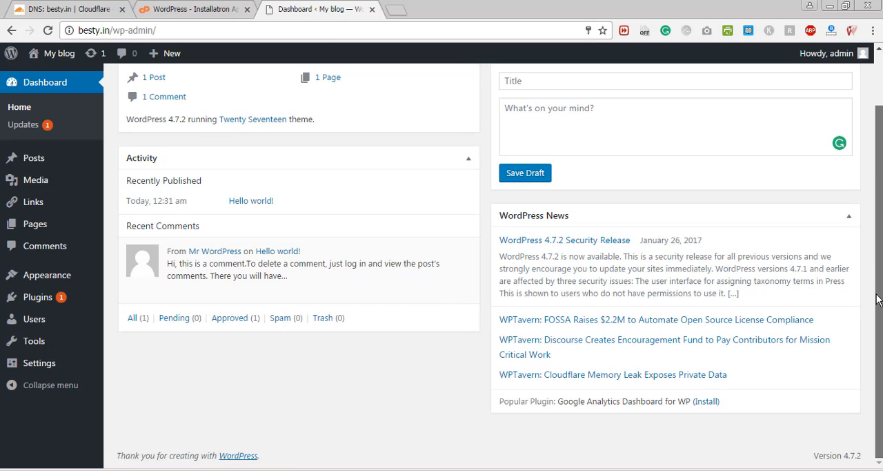
scroll(878, 298, up, 2)
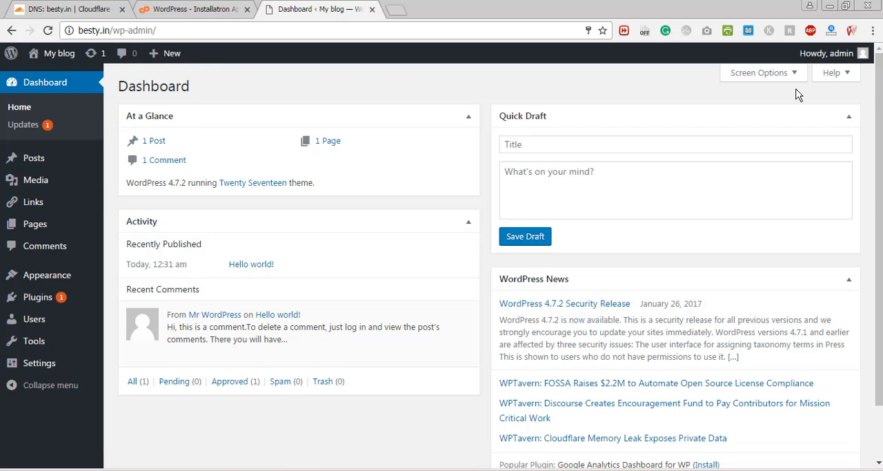
- Open the list of all posts and move the "Hello world!" post to the trash
mouse_move(49, 78)
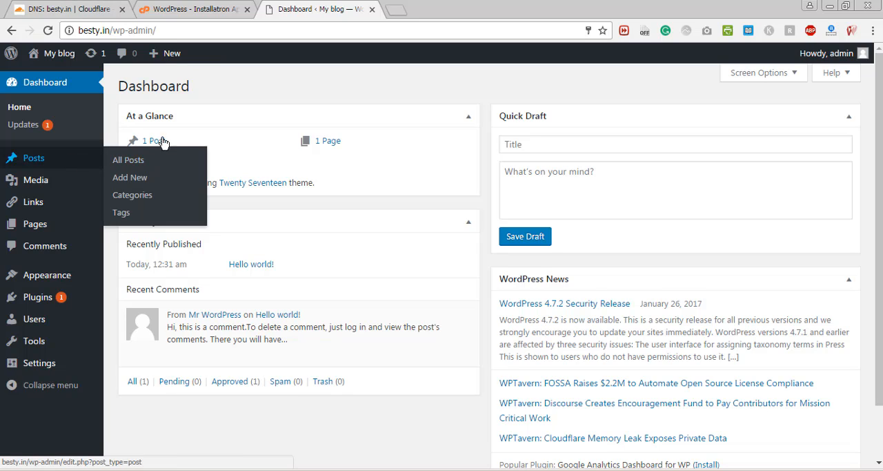
click(109, 165)
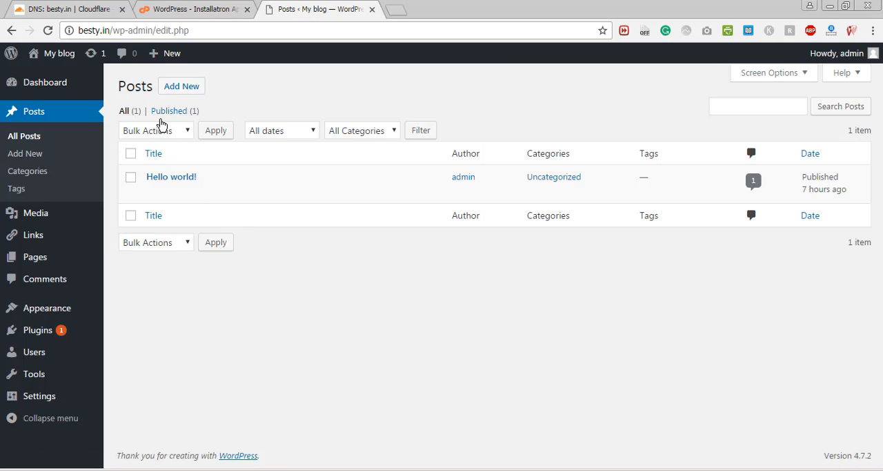
mouse_move(205, 175)
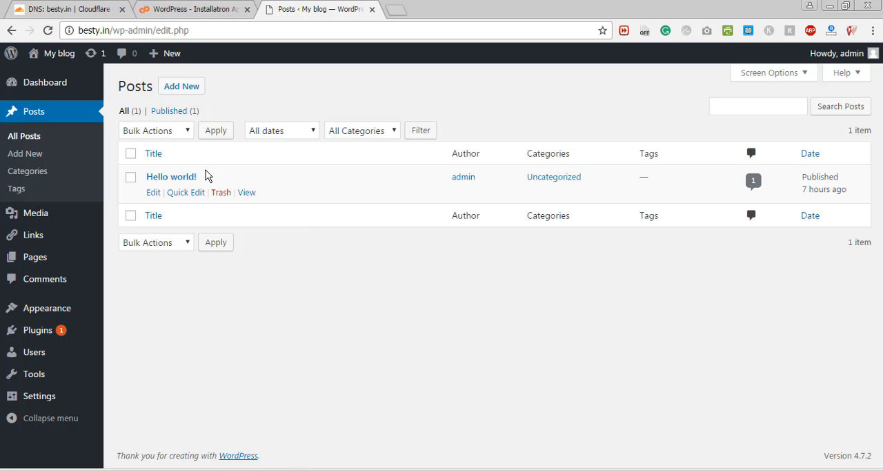
click(224, 196)
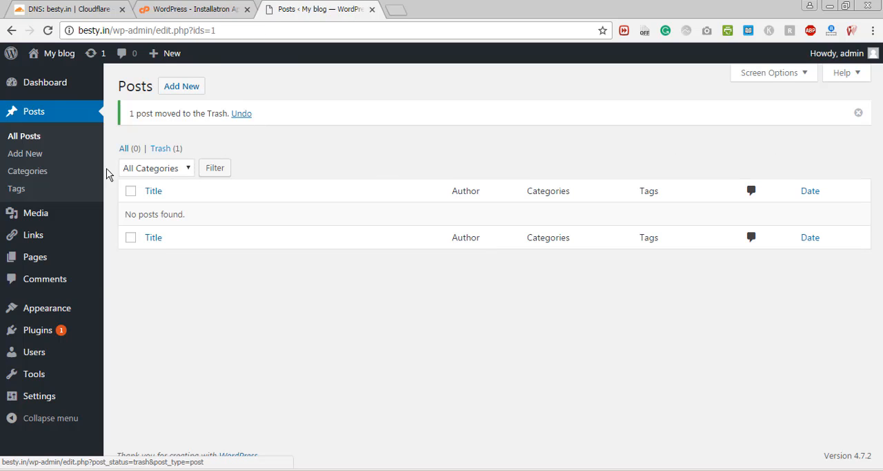
- Open the list of all pages and move the "About" page to the trash
mouse_move(77, 257)
click(121, 261)
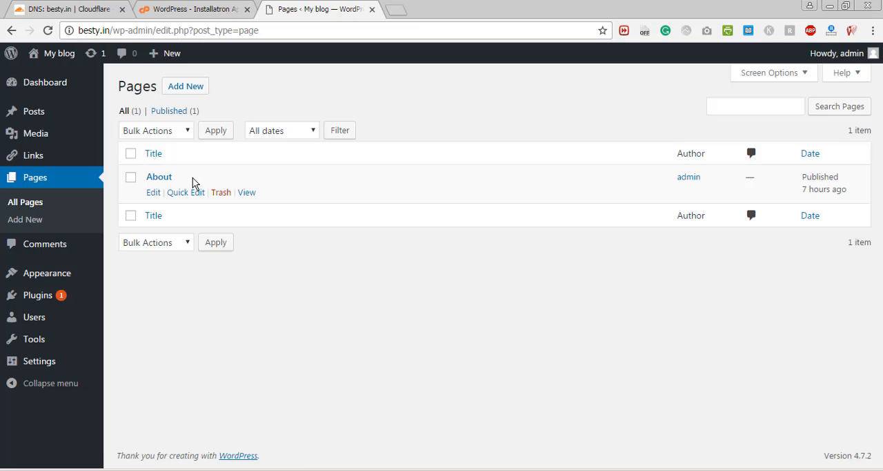
click(229, 194)
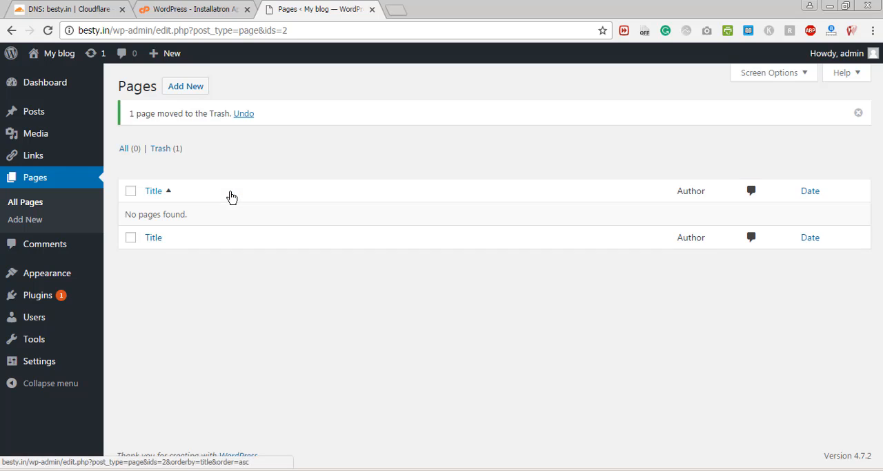
- Return to the WordPress dashboard and look over its At a Glance, Activity, Quick Draft and WordPress News widgets
click(125, 89)
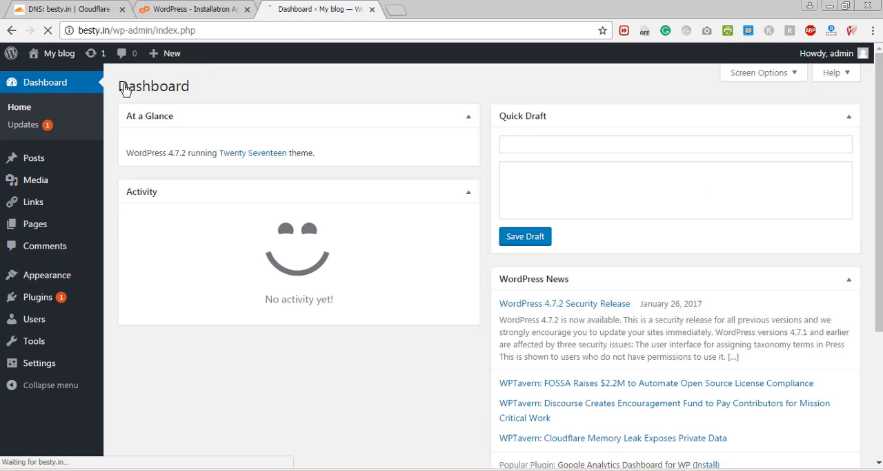
scroll(851, 132, down, 1)
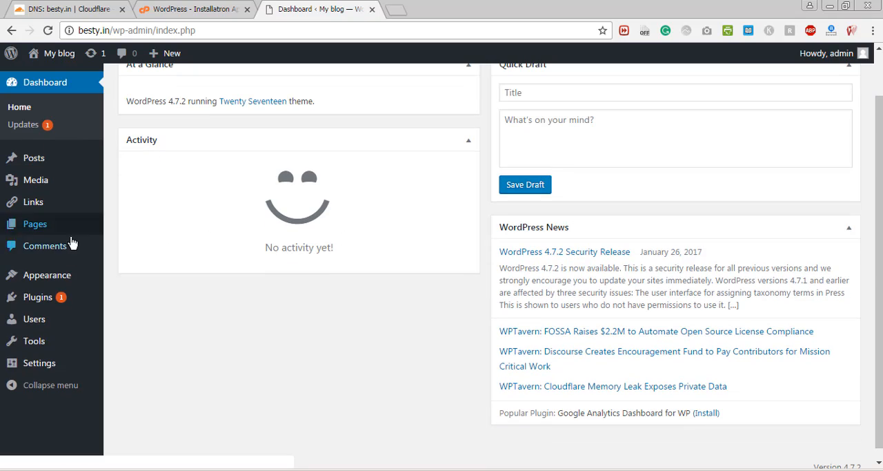
mouse_move(76, 276)
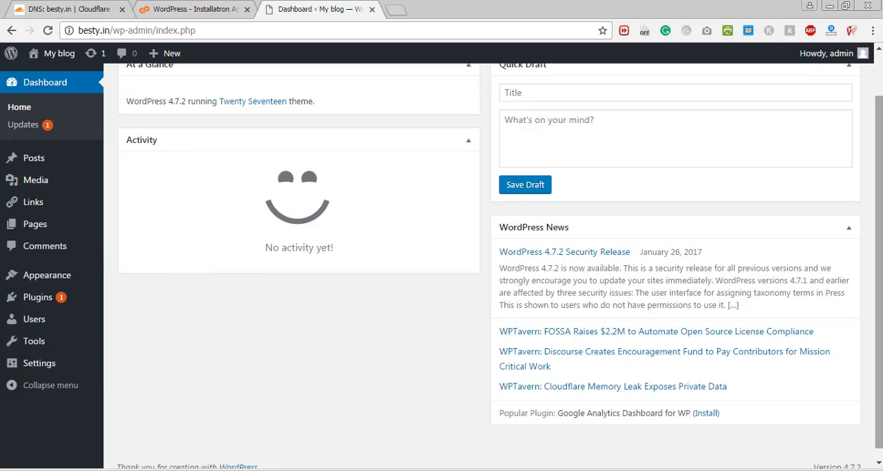
scroll(880, 206, up, 1)
scroll(879, 216, down, 1)
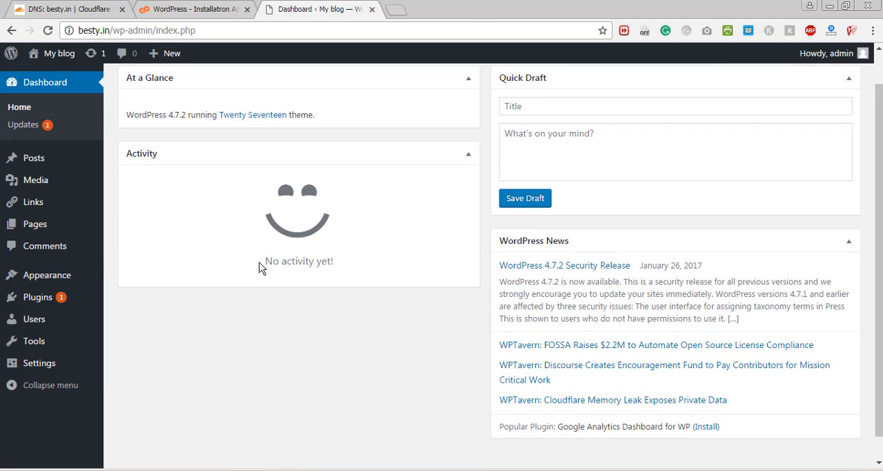
mouse_move(72, 303)
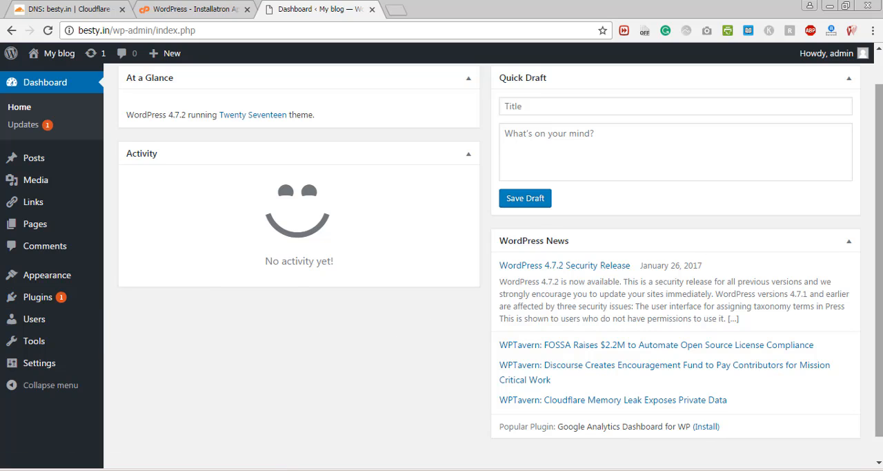
scroll(880, 242, up, 1)
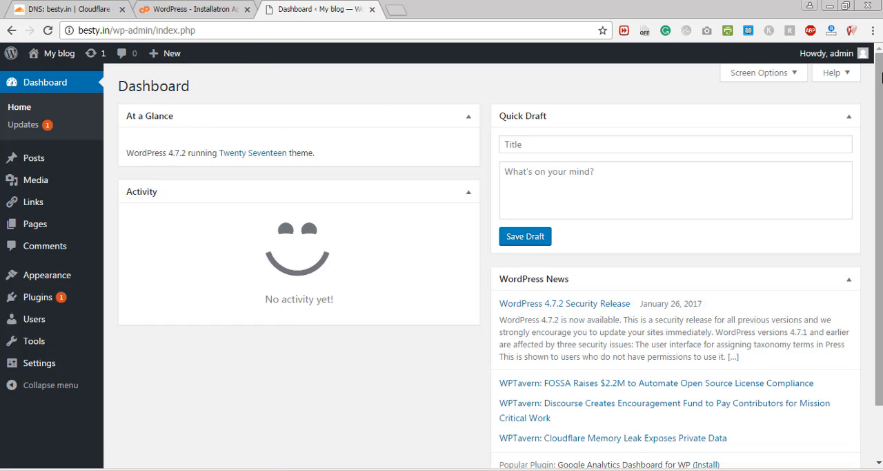
drag(880, 131, 880, 54)
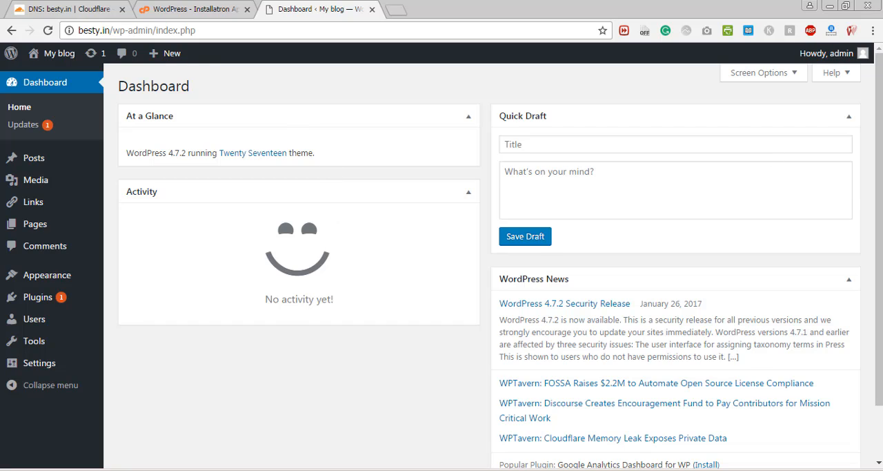
- Open the General settings, check the Site Title and Tagline fields, and close the Installatron browser tab
mouse_move(53, 367)
click(140, 331)
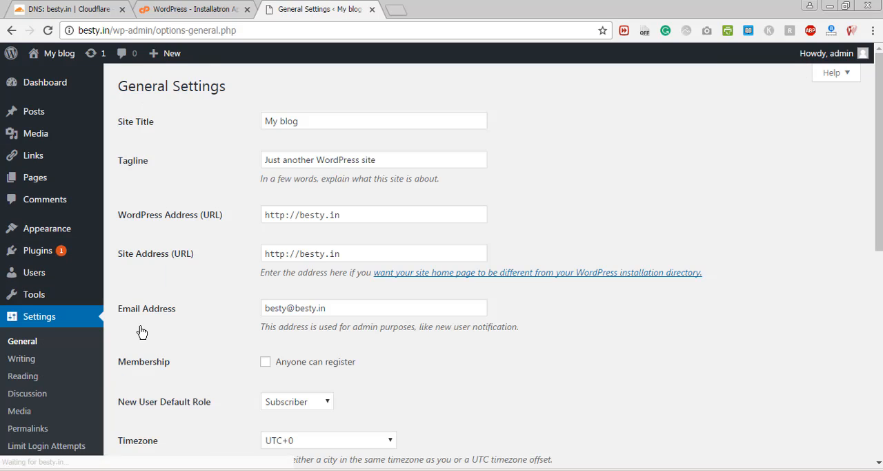
click(314, 120)
click(403, 155)
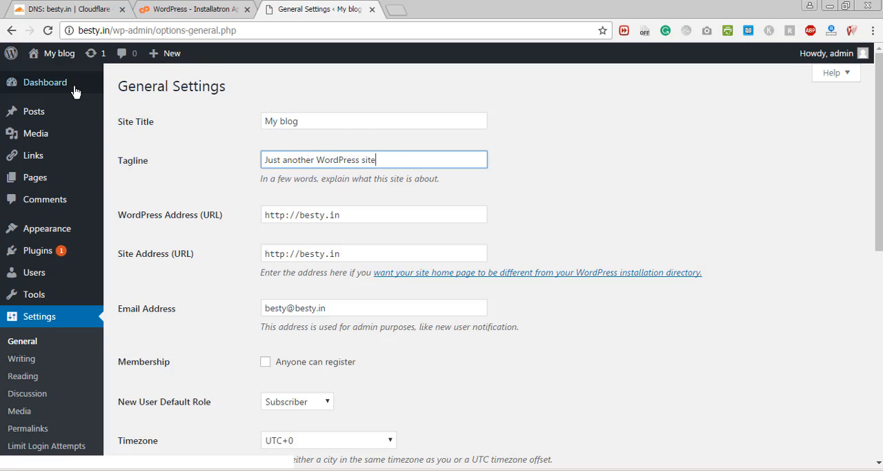
click(247, 9)
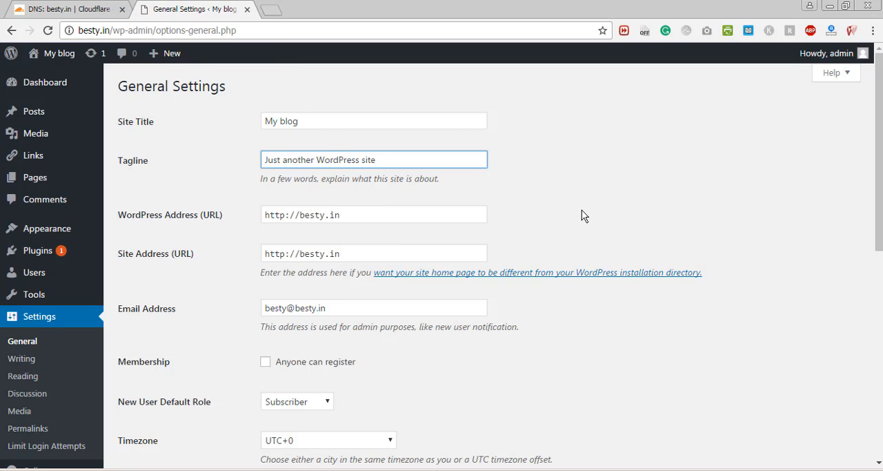
- Set the site's timezone to UTC+5:30 in the General settings
scroll(332, 189, down, 2)
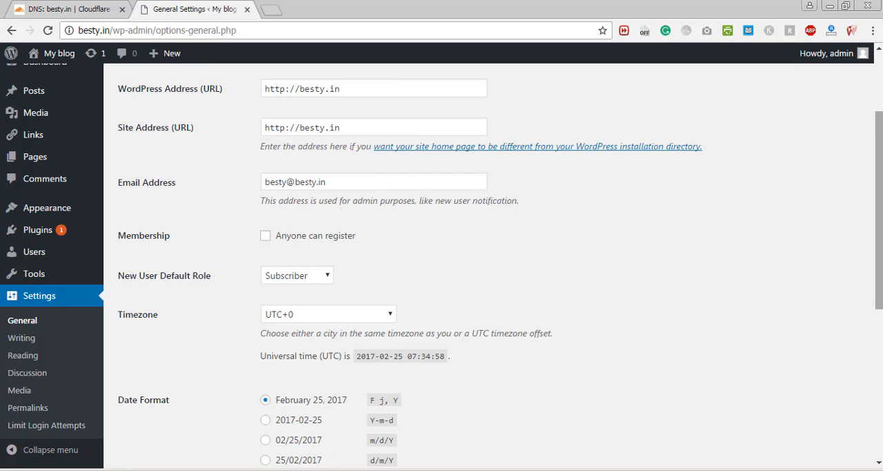
scroll(355, 309, down, 1)
click(291, 233)
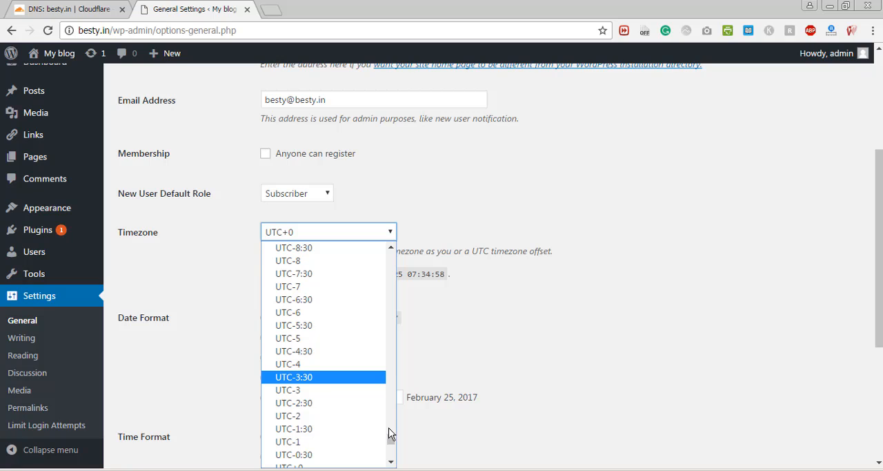
drag(388, 432, 393, 449)
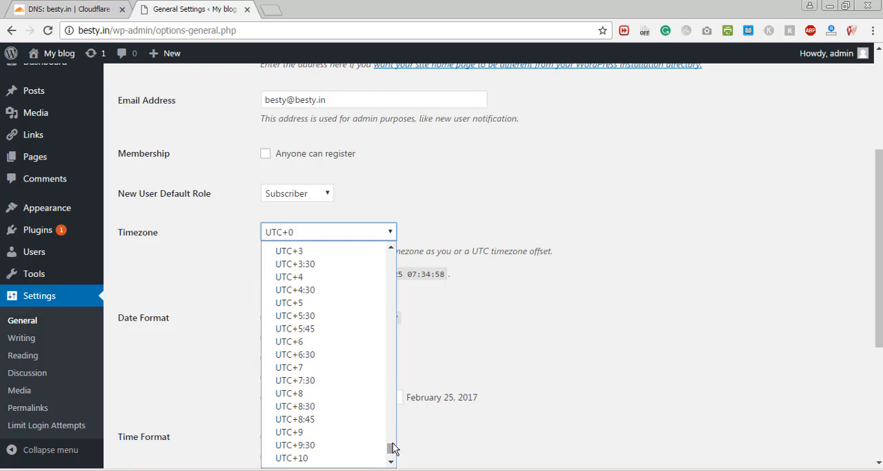
click(328, 319)
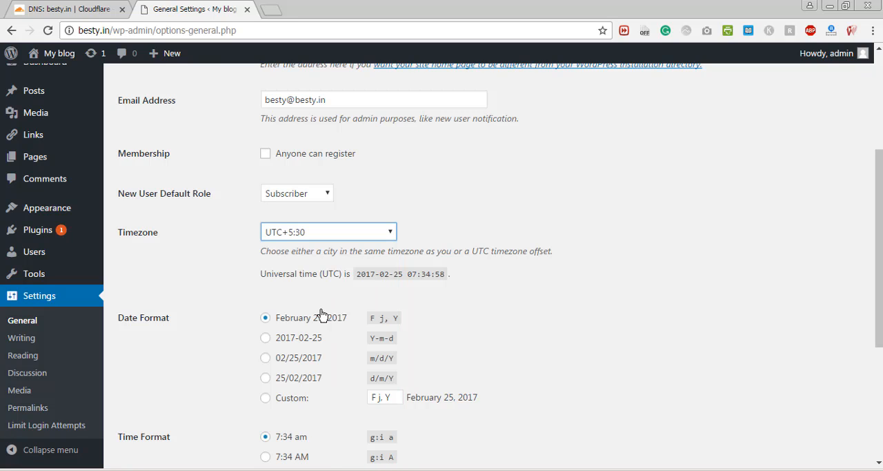
- Choose the F j, Y date format and the g:i A time format, save the General settings, and check them
click(293, 337)
drag(880, 256, 879, 286)
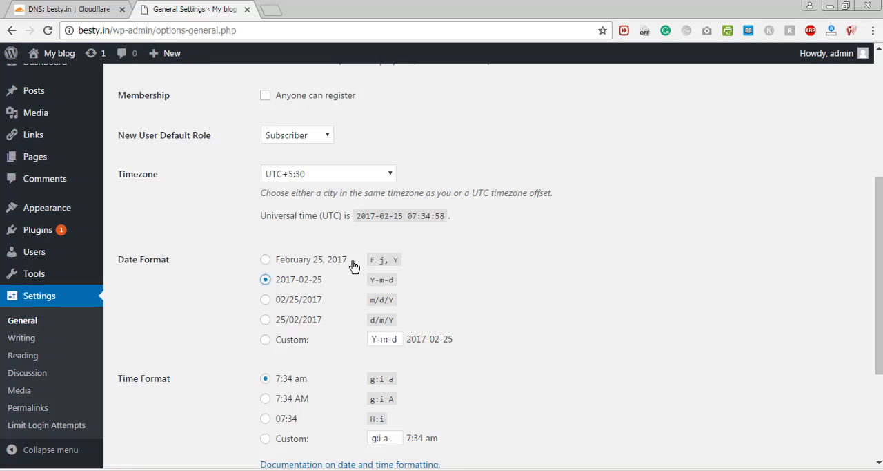
click(312, 261)
click(310, 398)
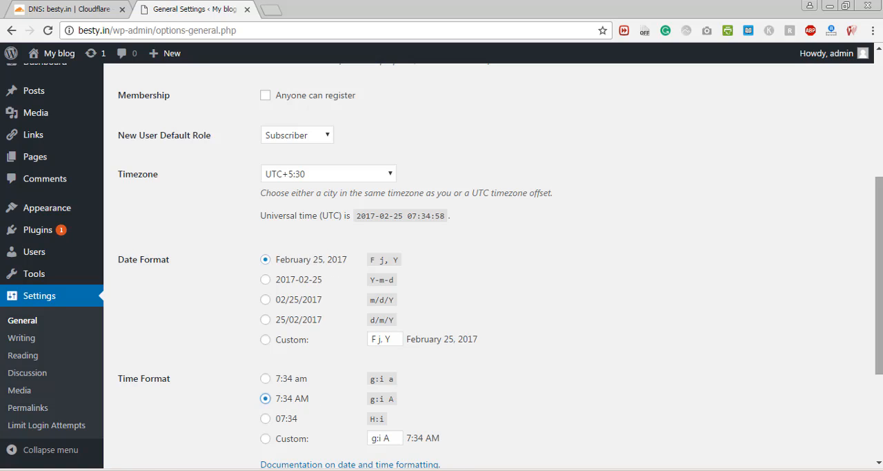
drag(875, 319, 875, 399)
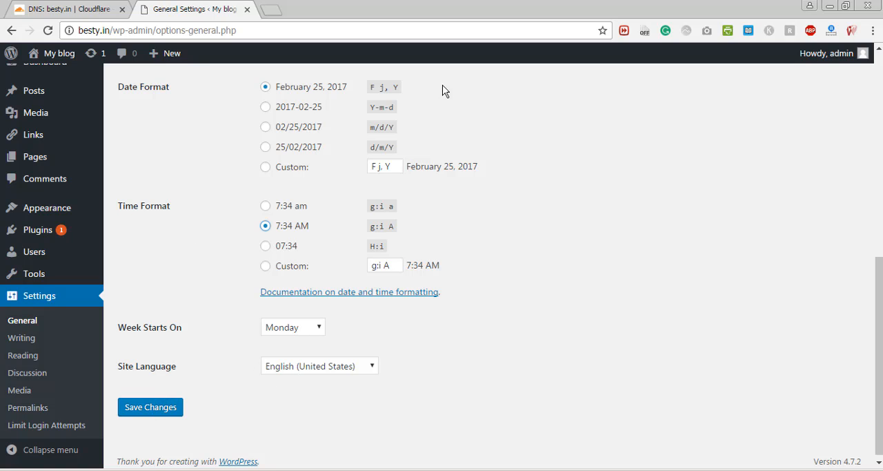
mouse_move(878, 324)
mouse_down()
mouse_move(874, 174)
mouse_move(879, 332)
mouse_up()
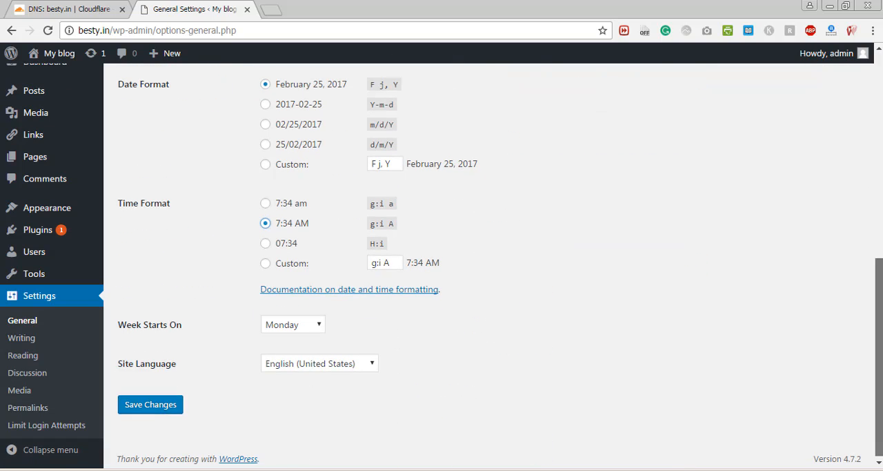
click(155, 412)
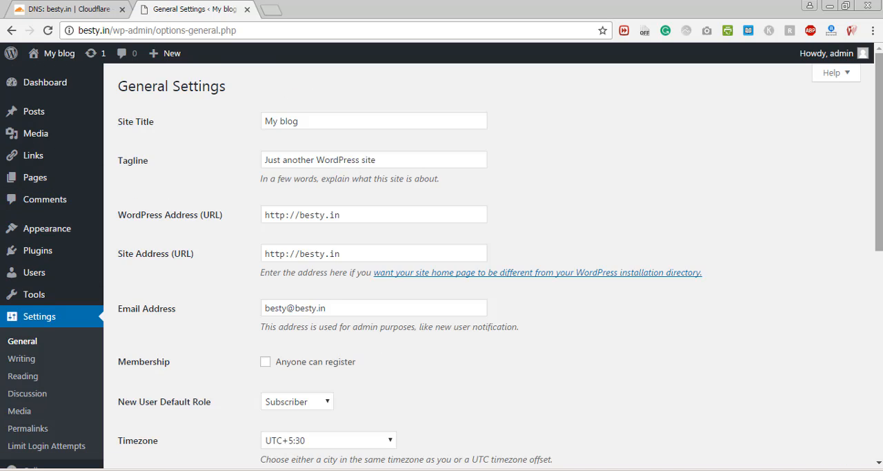
drag(879, 138, 878, 218)
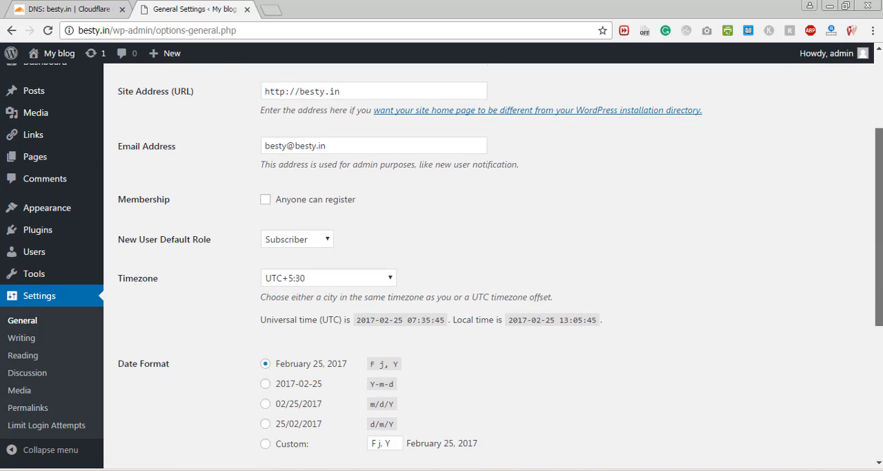
- Review the Writing settings, including the Default Post Category choices and Update Services, and open the Reading settings
click(12, 344)
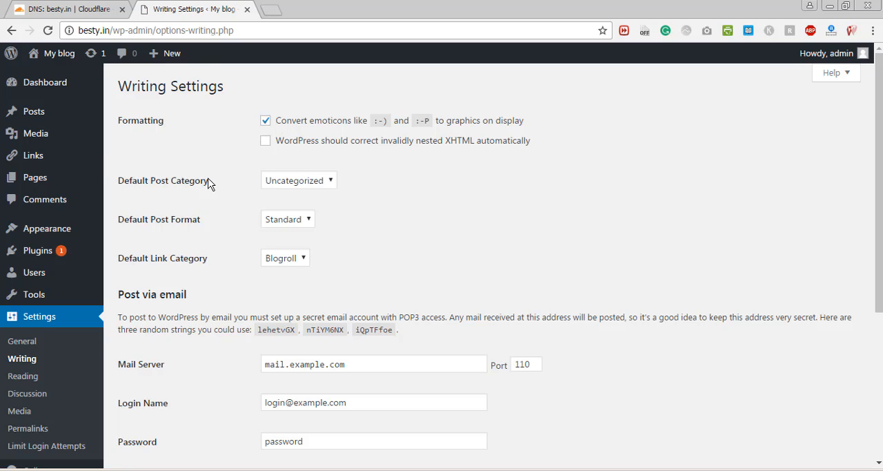
click(318, 183)
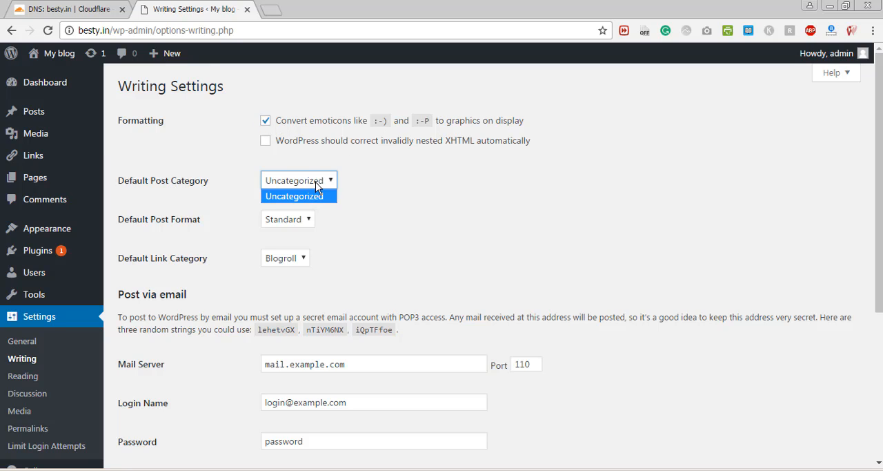
click(317, 184)
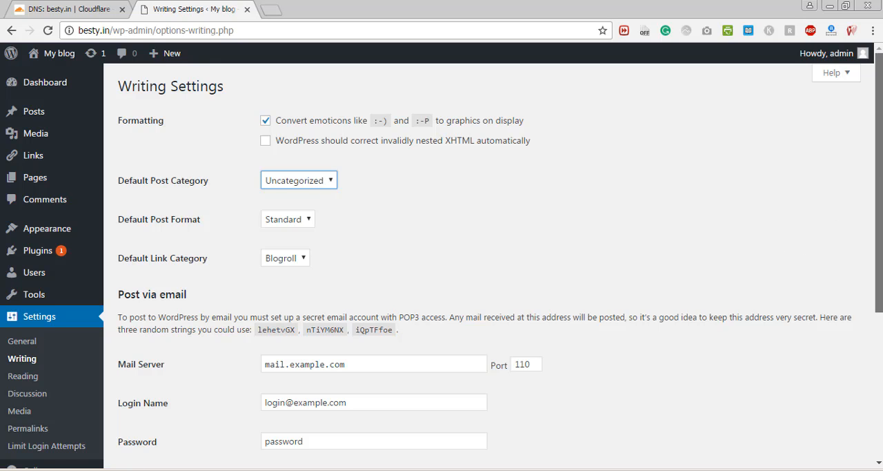
drag(879, 170, 861, 356)
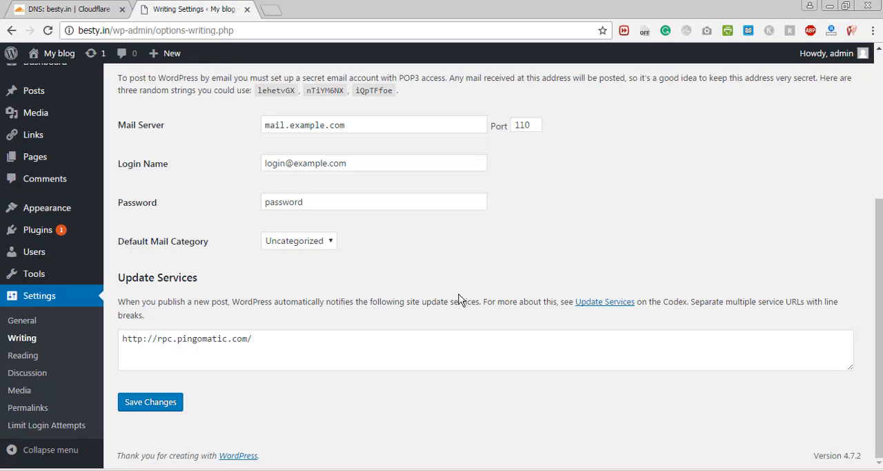
click(32, 358)
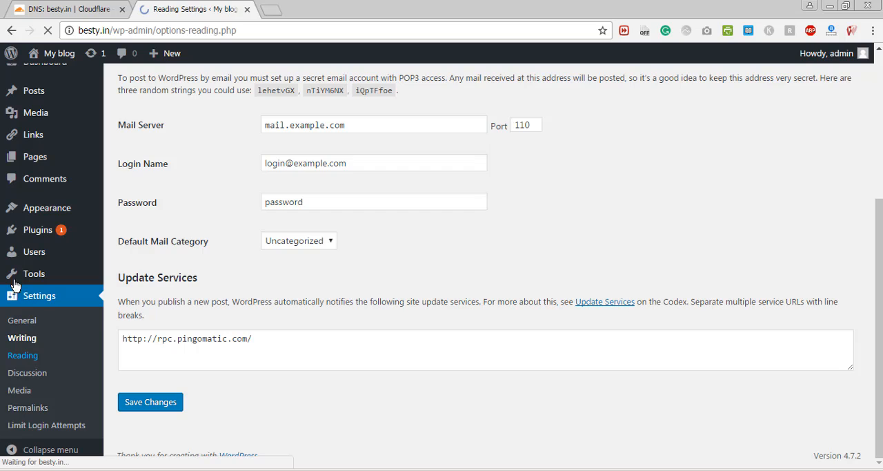
- Look through the Discussion settings, from the default article and comment options down to the avatar options
mouse_move(59, 68)
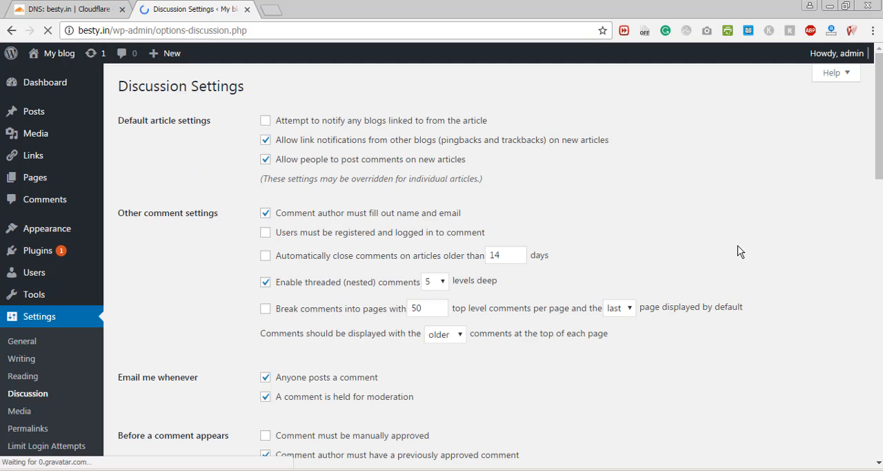
scroll(739, 250, down, 3)
scroll(442, 261, down, 2)
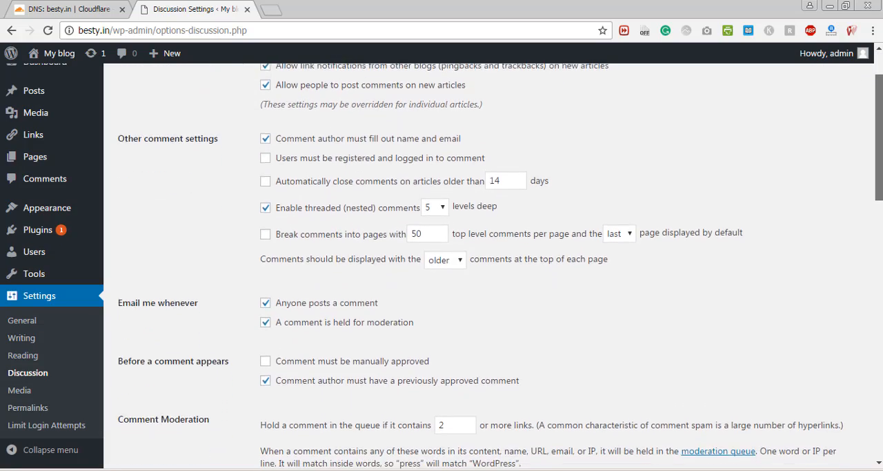
scroll(442, 261, up, 3)
scroll(442, 261, down, 6)
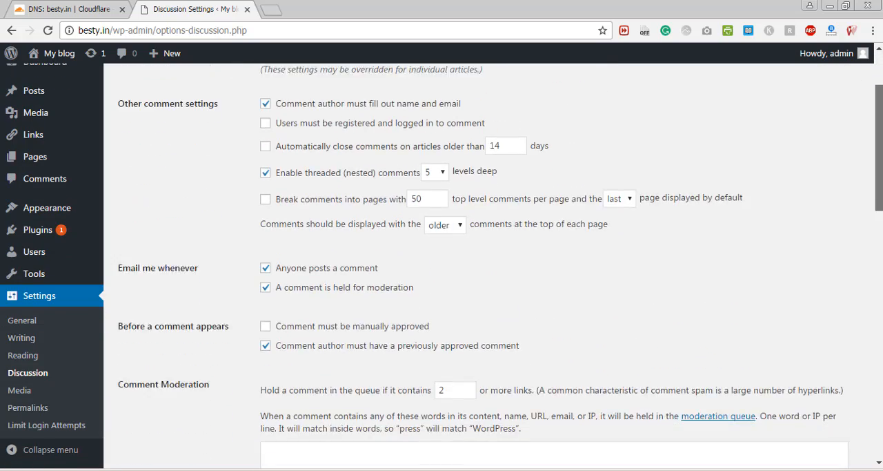
scroll(441, 261, down, 10)
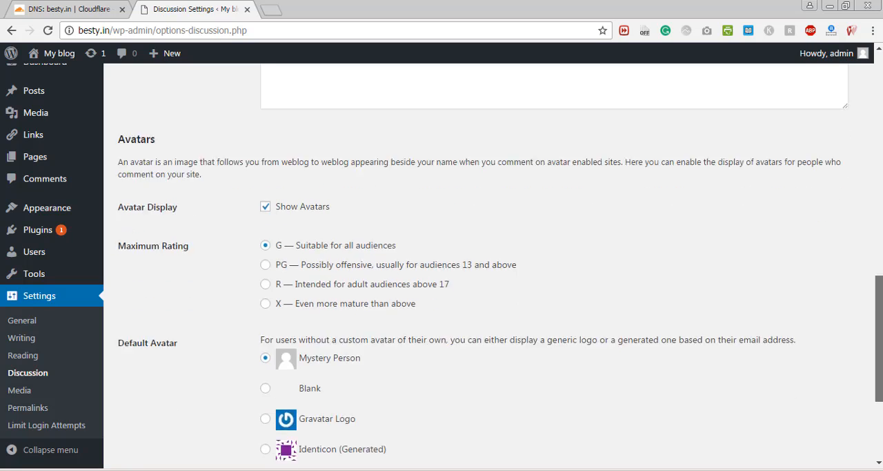
- Finish reviewing the avatar options in the Discussion settings and look through the Media settings for image sizes and uploads
scroll(436, 200, up, 3)
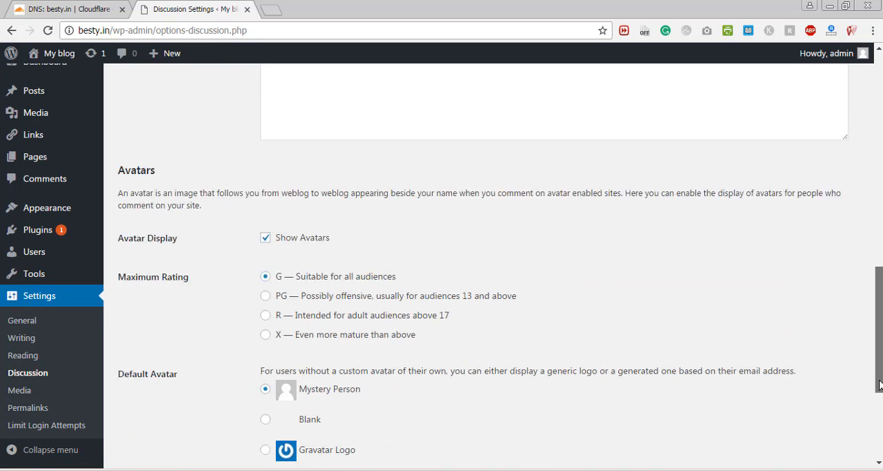
scroll(436, 200, down, 3)
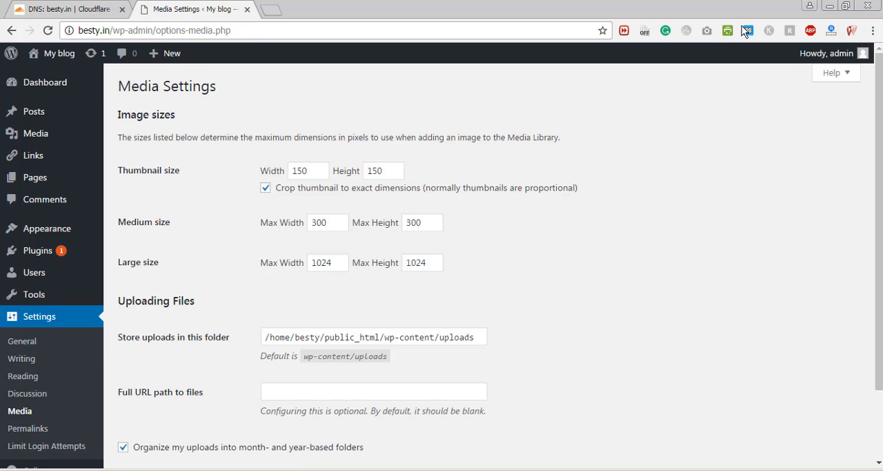
scroll(539, 437, down, 2)
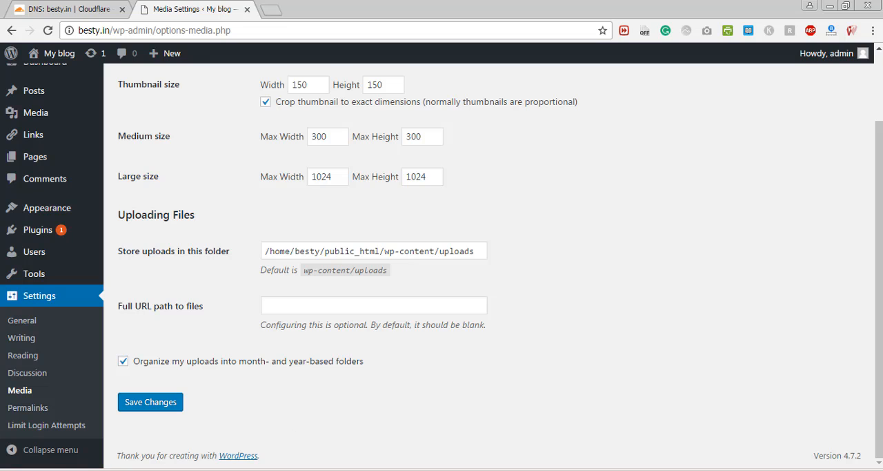
- Change the site's permalink structure to Post name in the Permalink settings and save the change
click(21, 410)
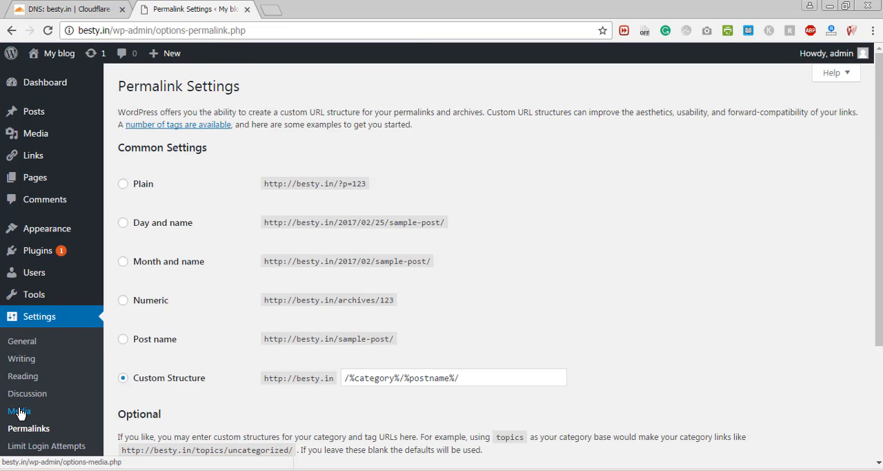
scroll(745, 299, down, 1)
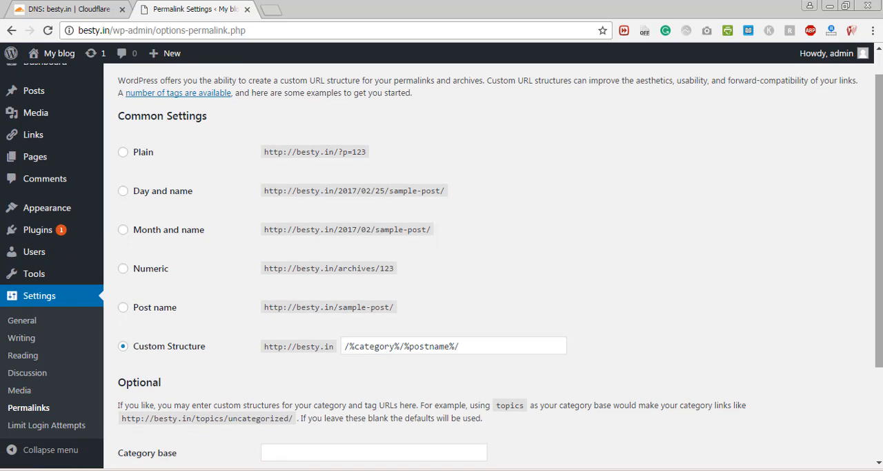
click(155, 311)
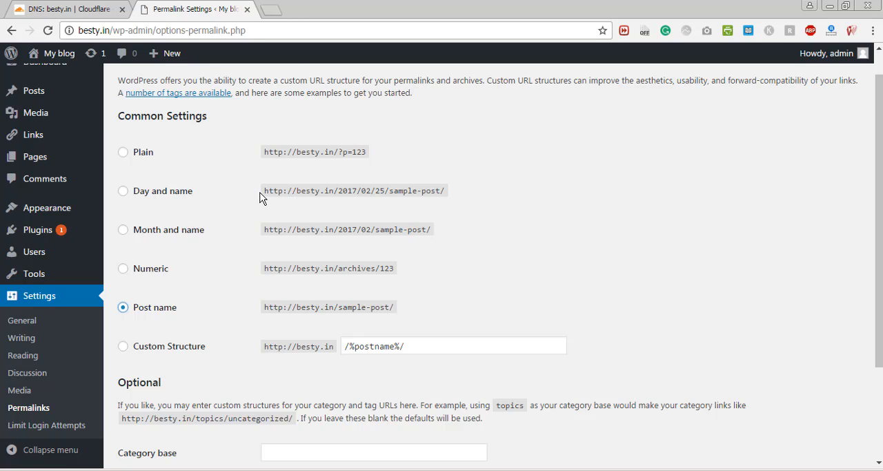
drag(264, 191, 454, 193)
click(342, 190)
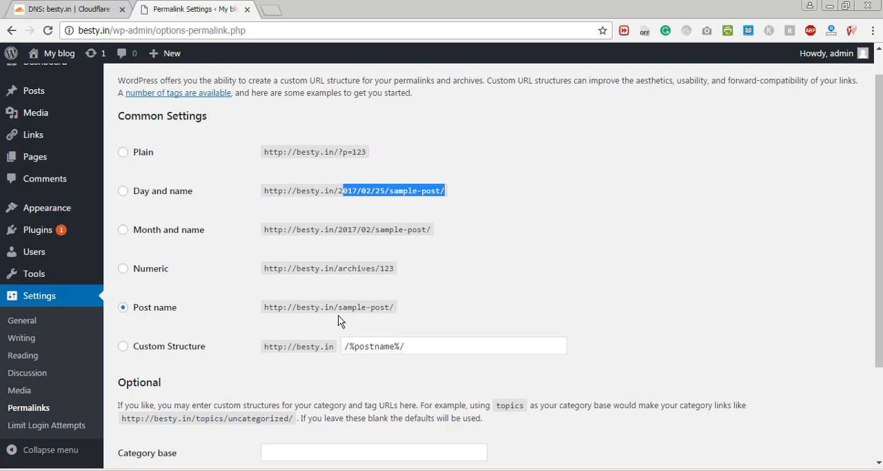
scroll(394, 380, down, 3)
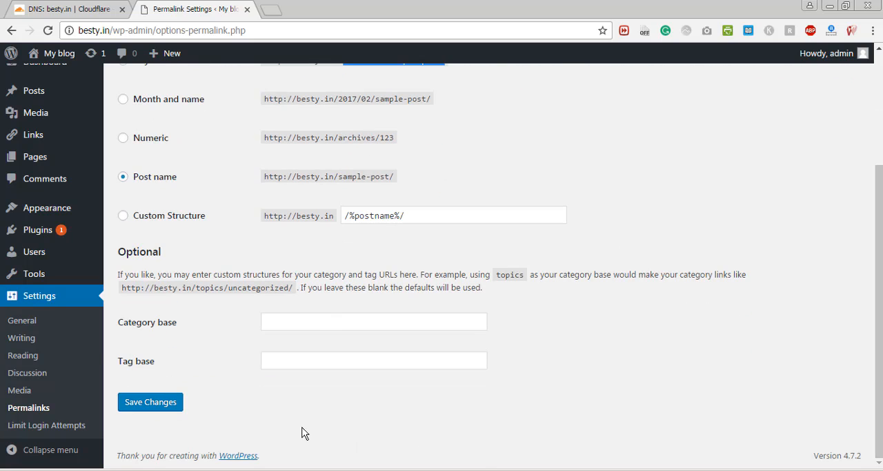
click(150, 402)
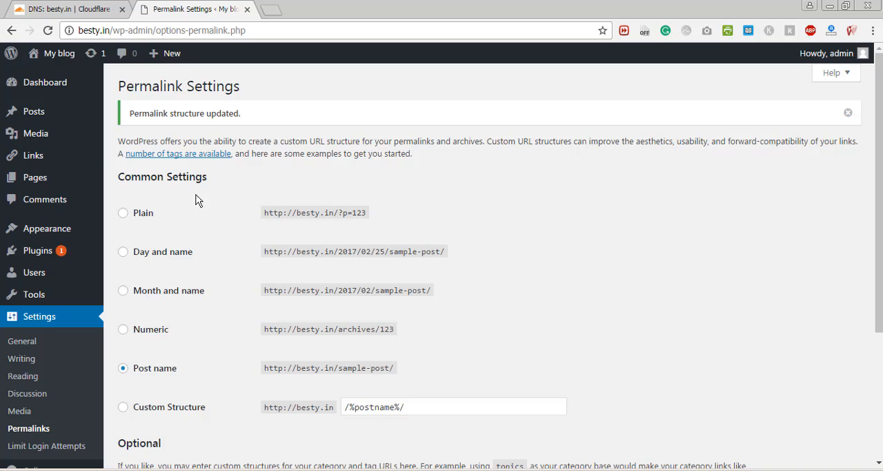
- Start a new post and title it "This is my first blog post on my new website!"
mouse_move(41, 112)
click(130, 118)
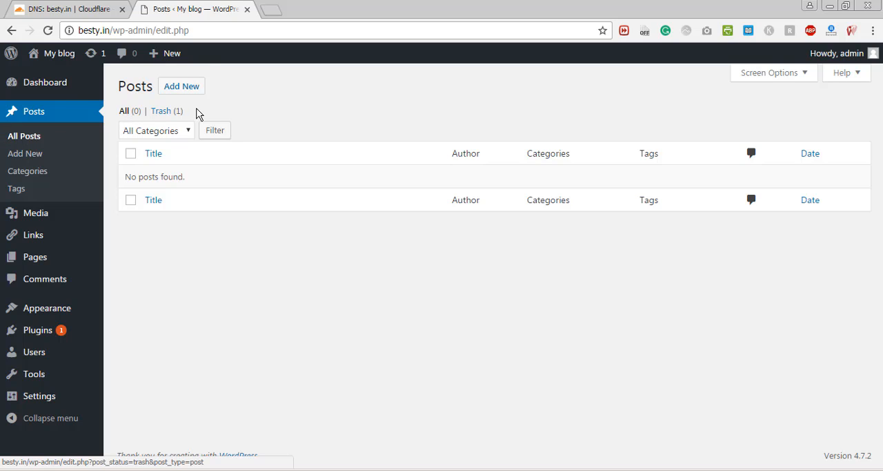
click(197, 87)
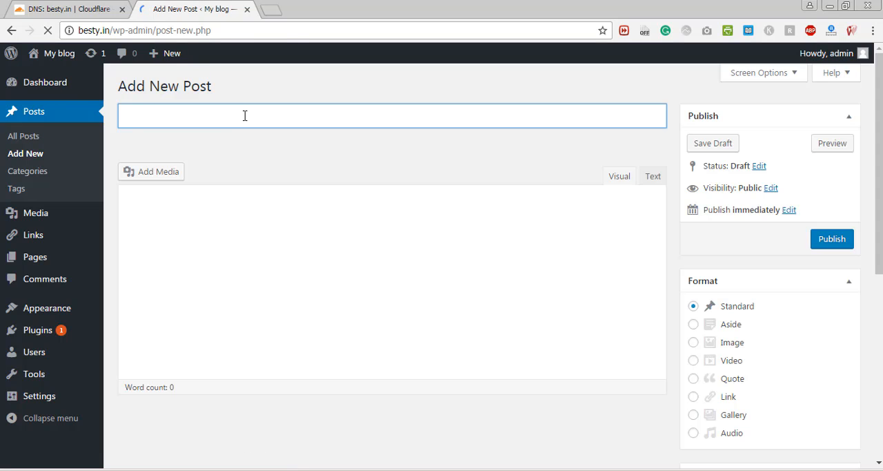
text(This is my )
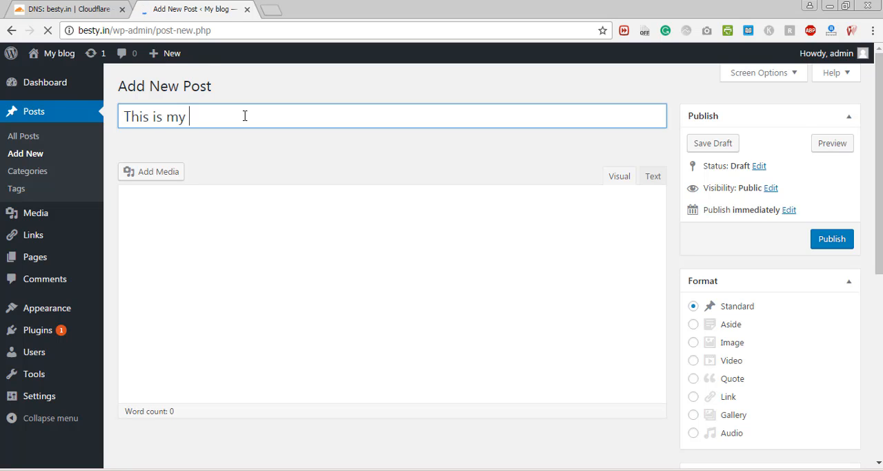
text(first blgl)
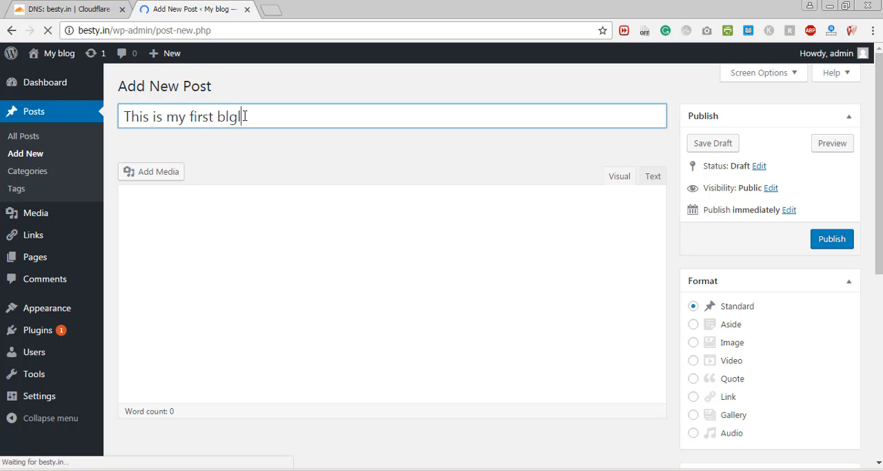
key(BackSpace)
key(BackSpace)
text(og post o)
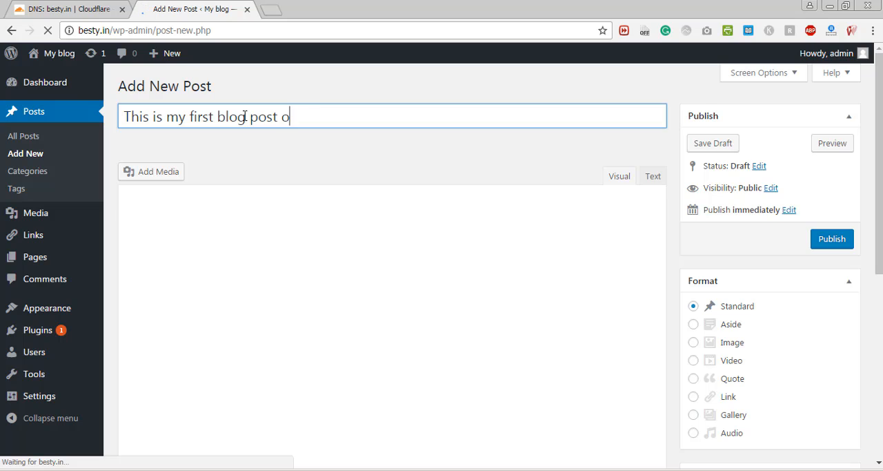
text(n my new website)
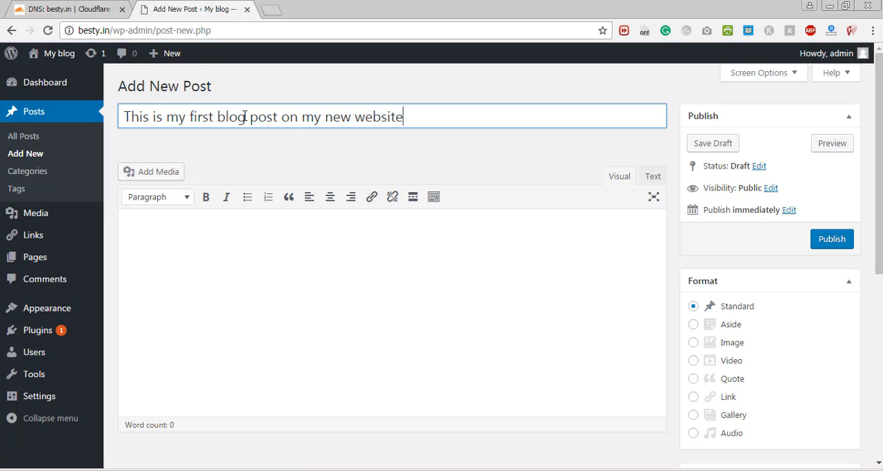
text(!)
- Write "Welcome to my new blog." as the body text of the post
click(280, 269)
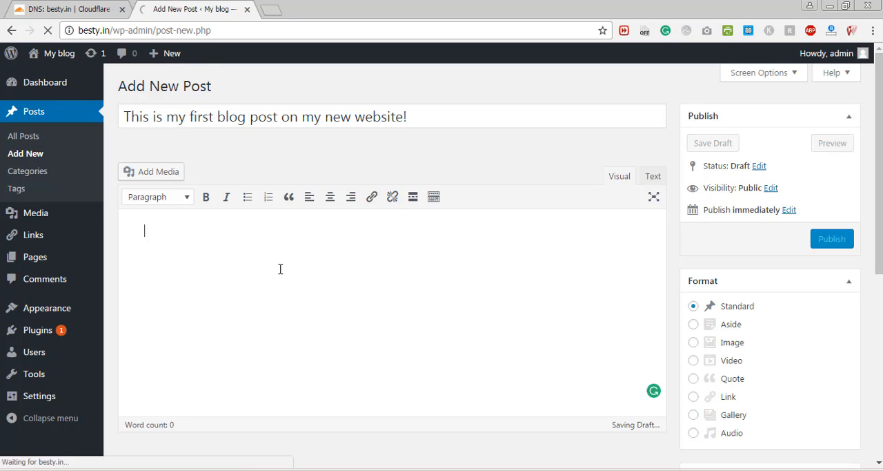
text(Welcome)
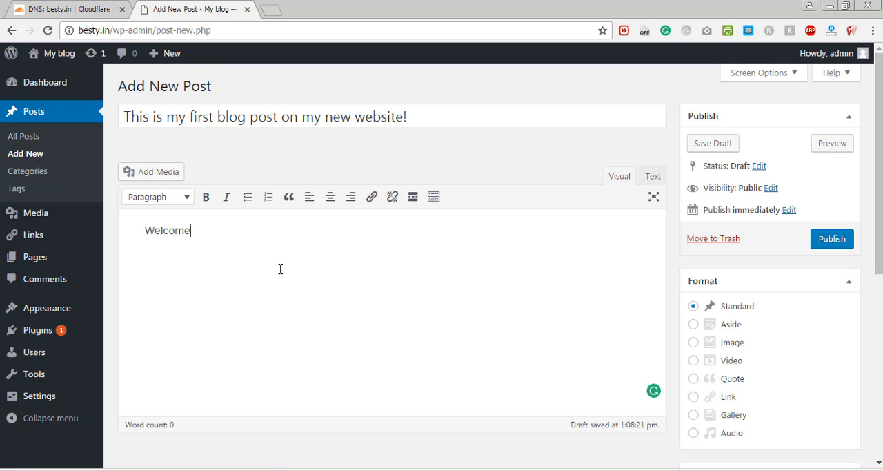
text( to my new blog.)
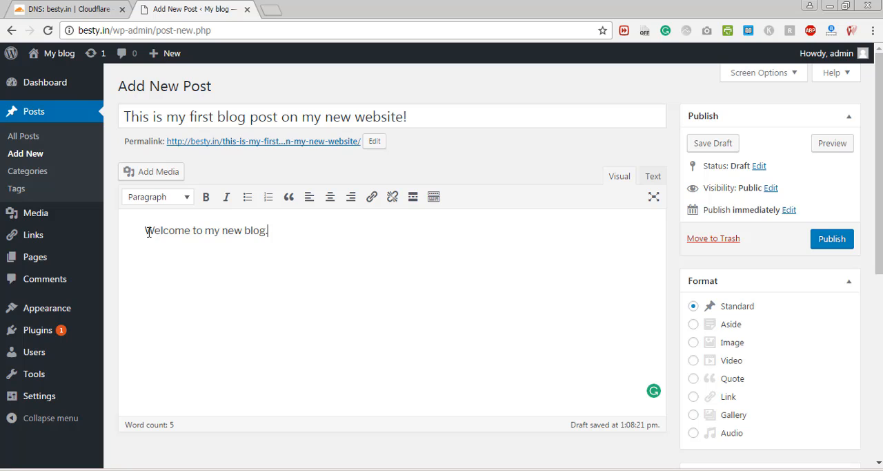
- Make the word "Welcome" bold and center the whole line of body text
drag(149, 232, 194, 234)
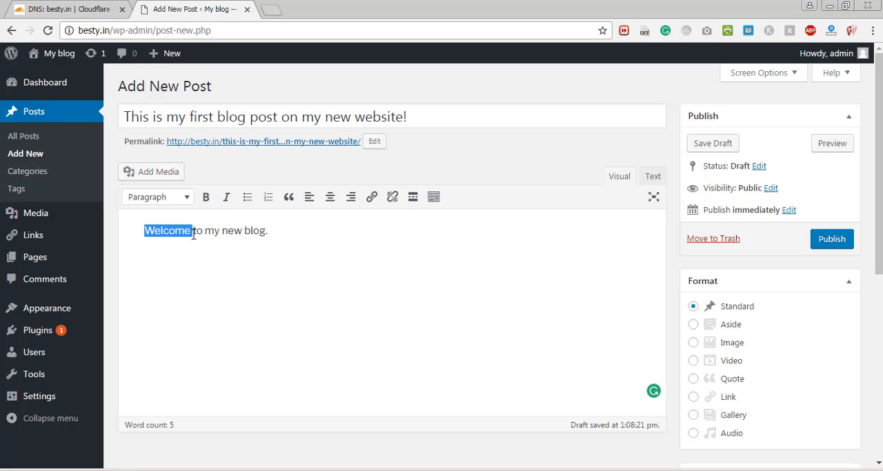
click(206, 198)
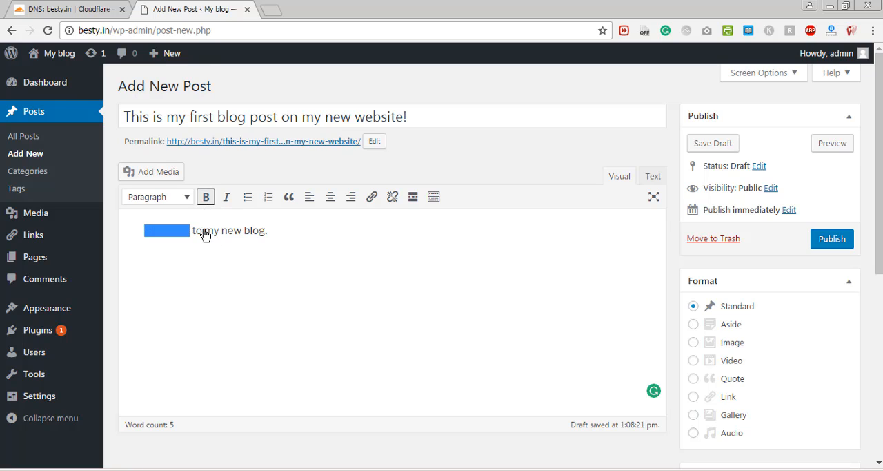
click(315, 244)
key(ctrl+a)
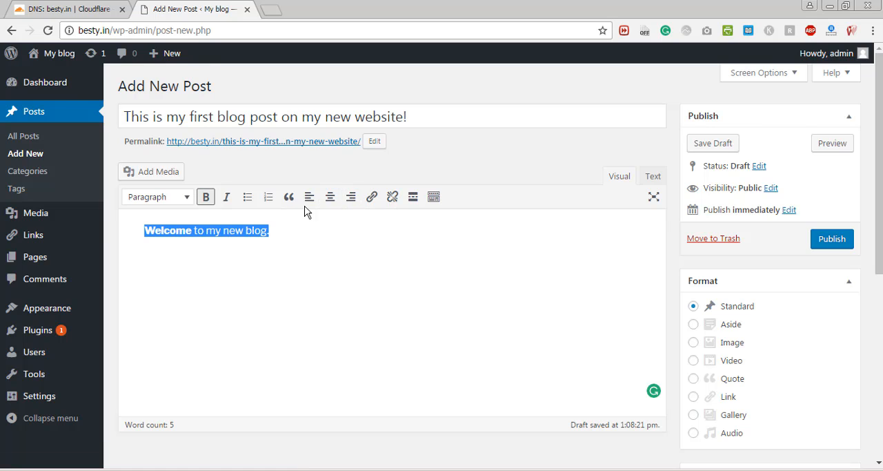
click(330, 197)
click(381, 334)
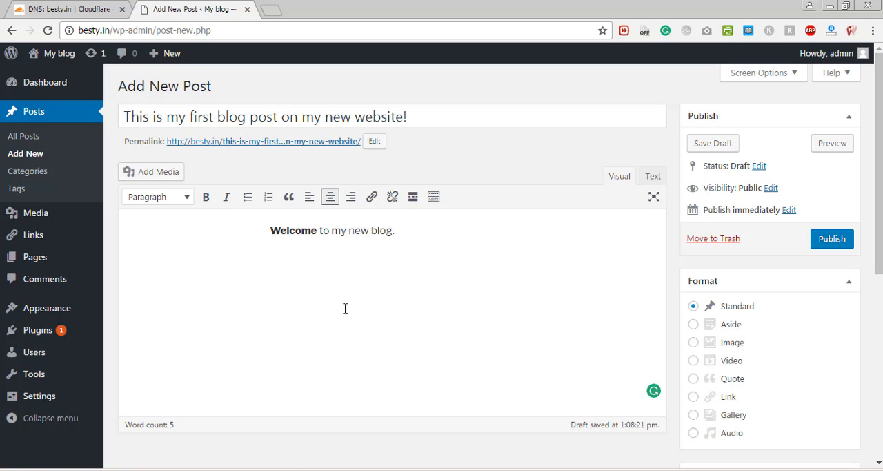
- Change the post's permalink slug to first-post and check the category and tag options for the post
click(380, 142)
key(ctrl+a)
key(BackSpace)
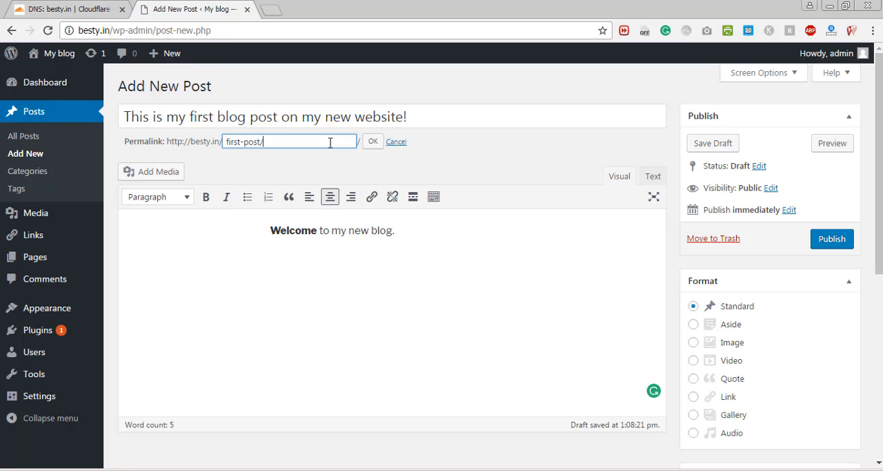
click(371, 142)
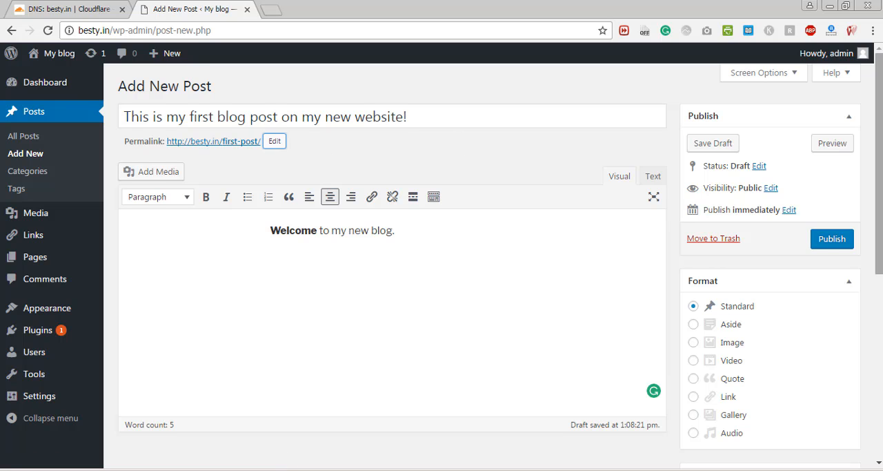
scroll(726, 228, down, 4)
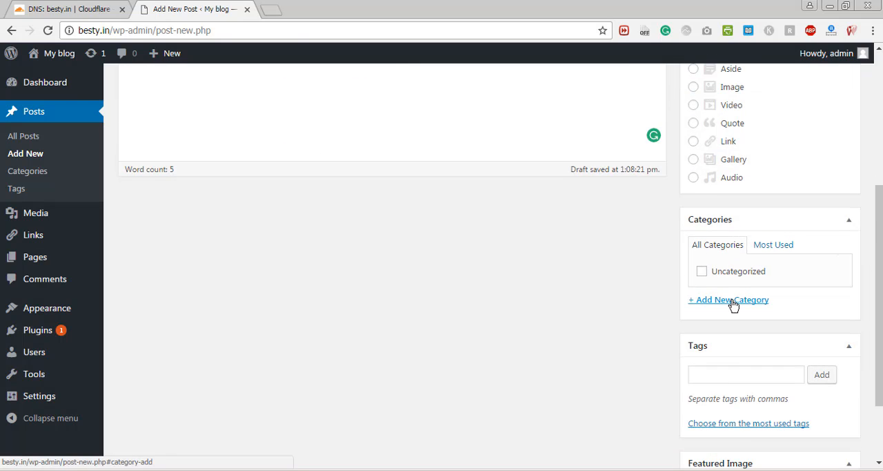
drag(878, 294, 848, 74)
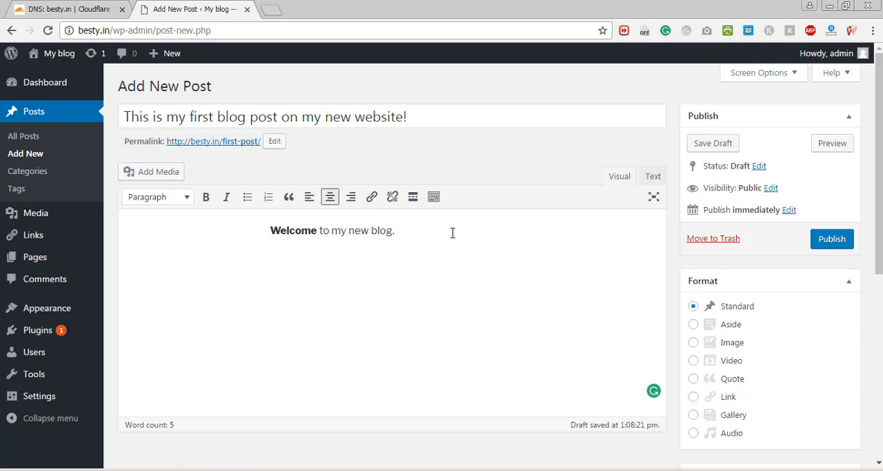
- Upload the orange maple leaf image "Web Development Agra" from the Downloads folder as media for the post
click(134, 175)
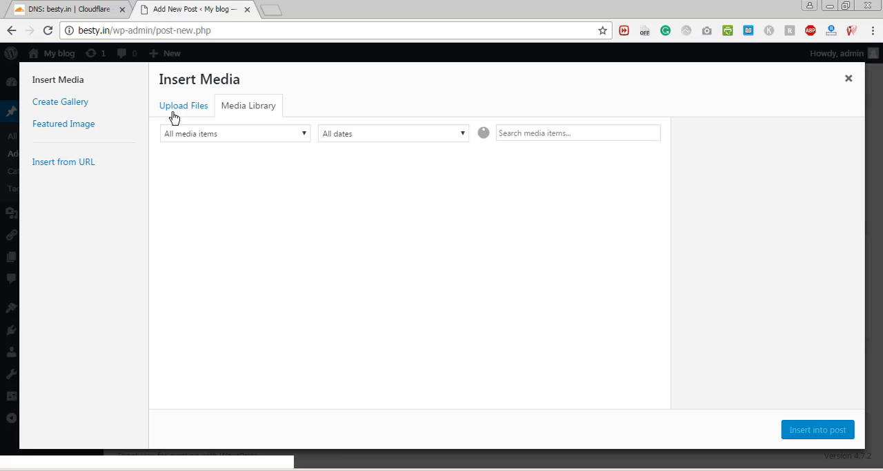
click(516, 272)
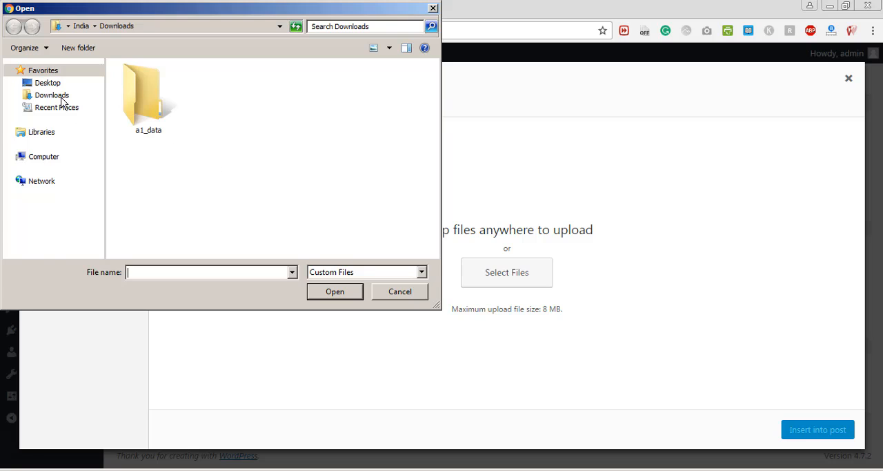
click(60, 97)
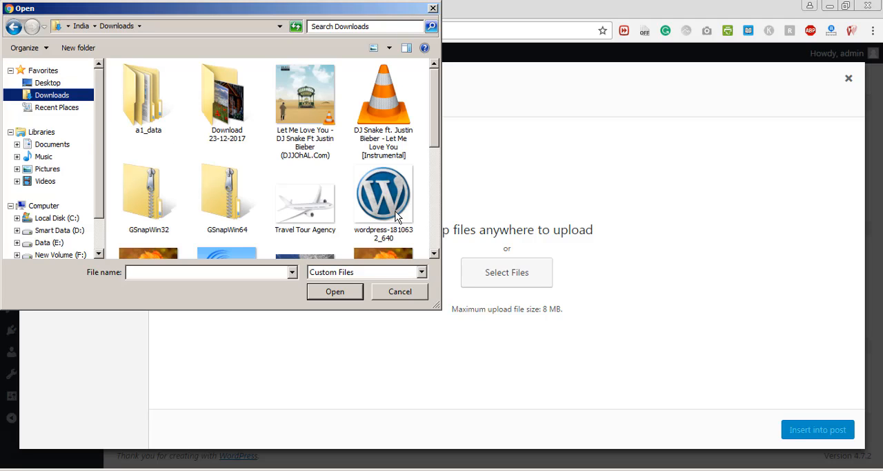
scroll(266, 236, down, 1)
click(228, 221)
click(146, 228)
click(335, 291)
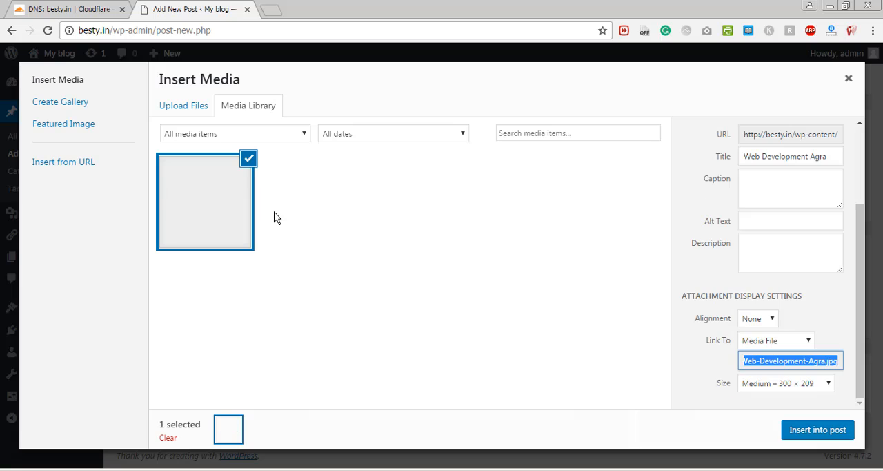
- Insert the leaf image into the post with Link To set to None and size Full Size, and save the draft
click(806, 387)
scroll(850, 218, up, 3)
scroll(849, 235, down, 5)
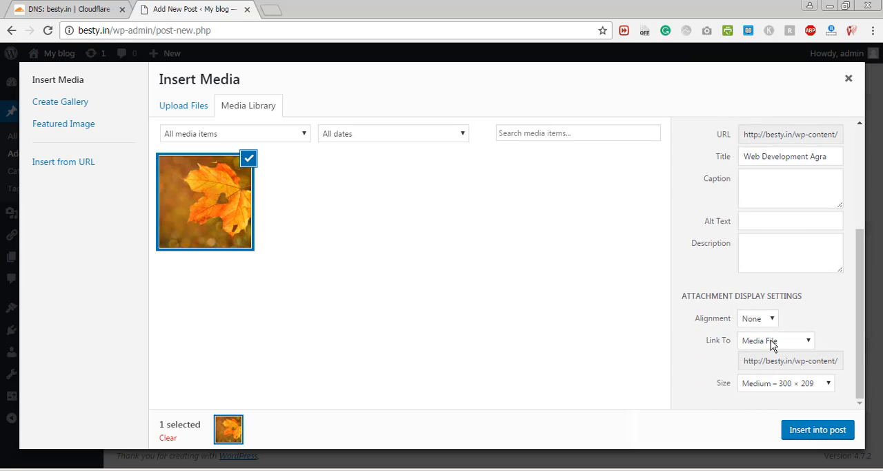
click(770, 342)
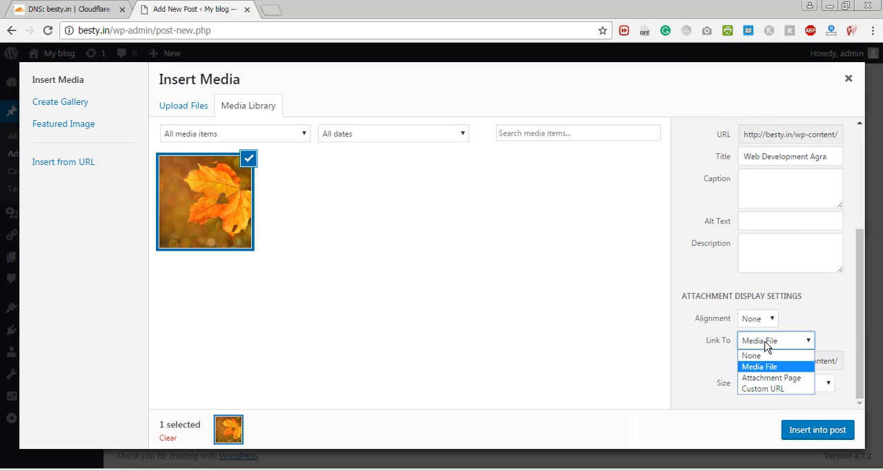
click(759, 355)
click(763, 388)
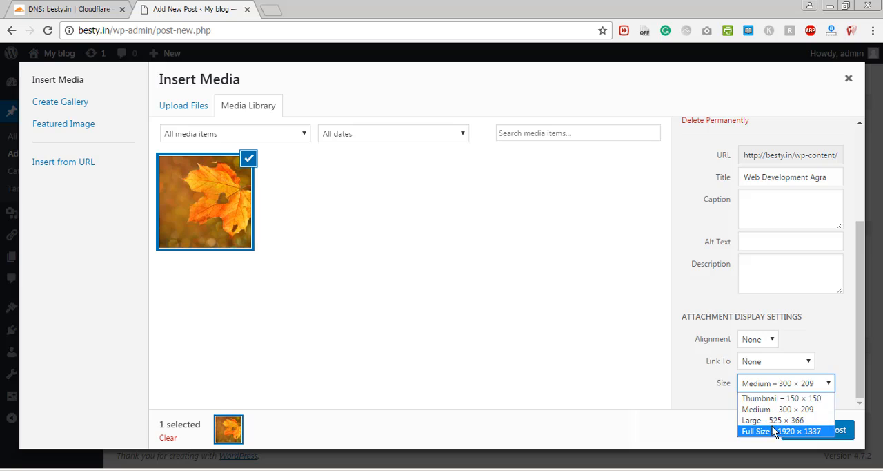
click(772, 427)
click(821, 433)
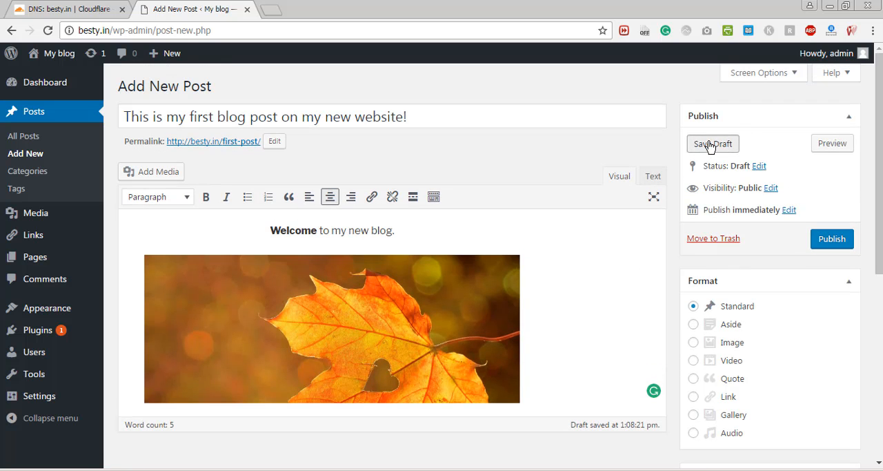
click(709, 145)
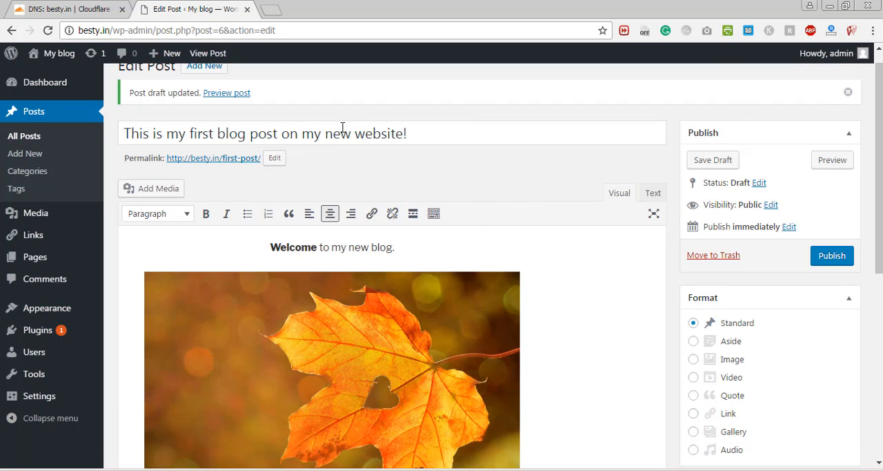
- Preview the draft post in a separate tab, look through the whole page, and close the preview
scroll(711, 279, down, 6)
scroll(710, 280, up, 7)
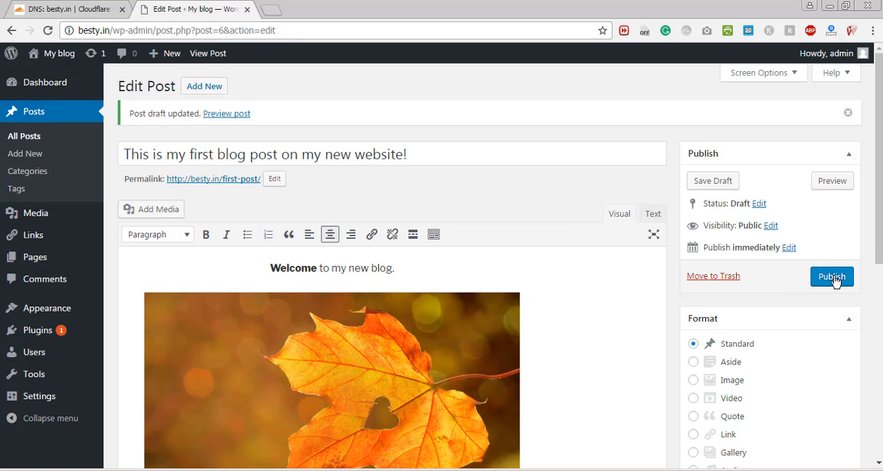
click(849, 185)
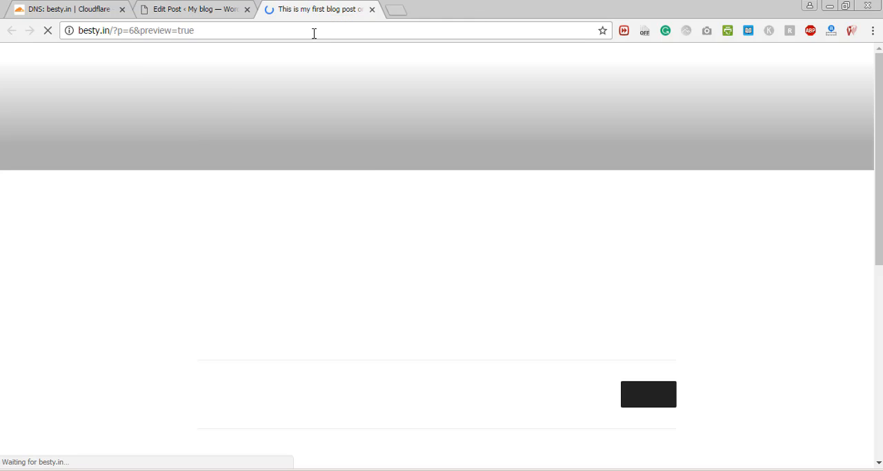
scroll(817, 83, down, 5)
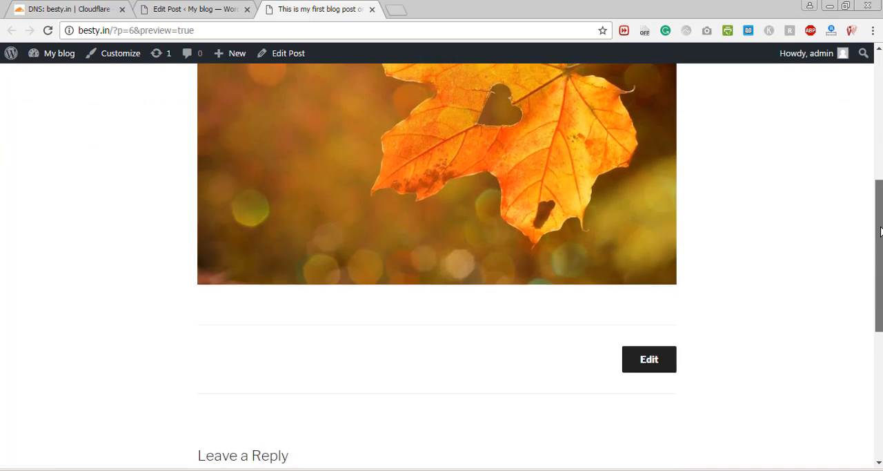
scroll(817, 82, up, 5)
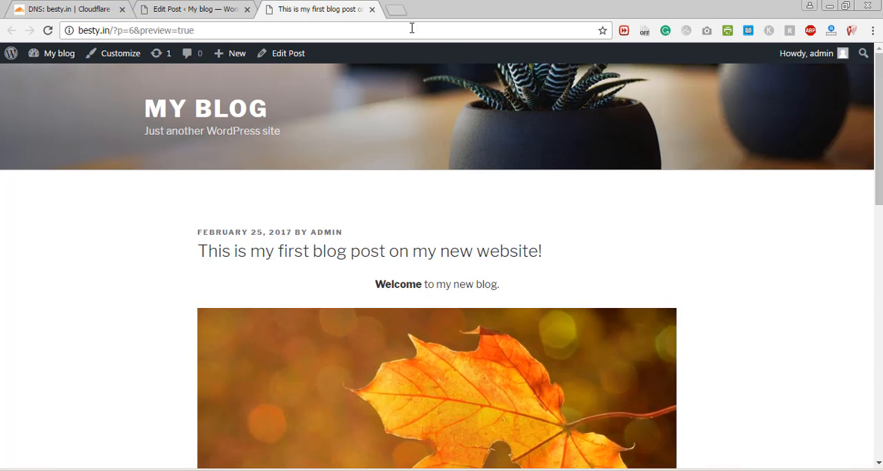
click(372, 9)
- Publish the blog post and view it on the live site
click(831, 277)
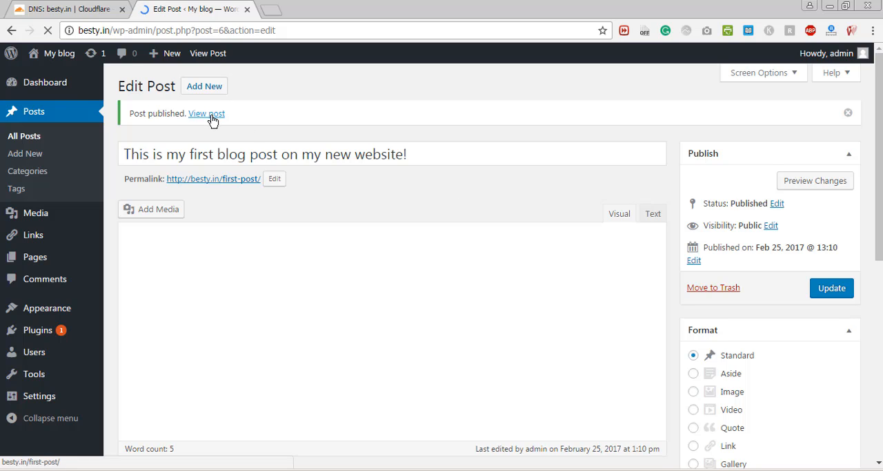
click(210, 96)
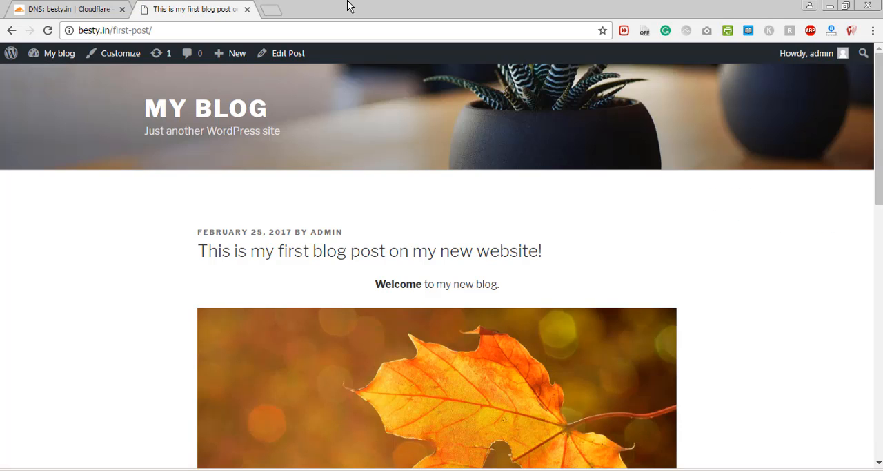
drag(879, 154, 863, 119)
- Return from the published post to the site's admin dashboard and look over its widgets
mouse_move(59, 53)
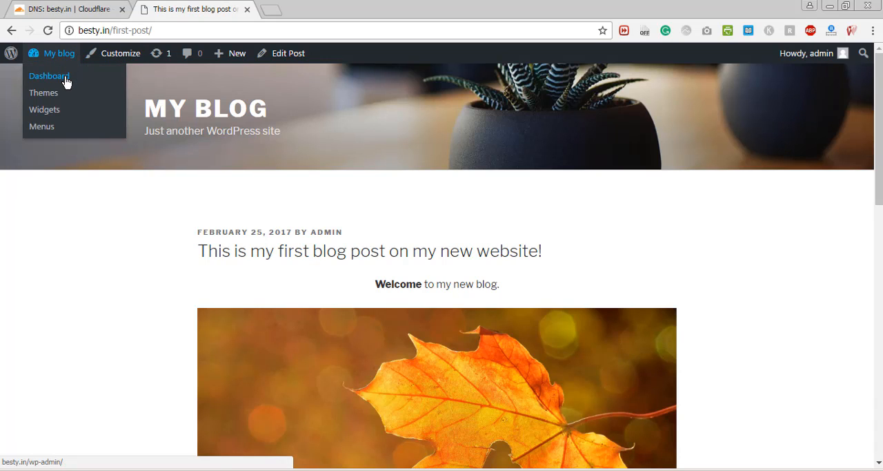
click(66, 82)
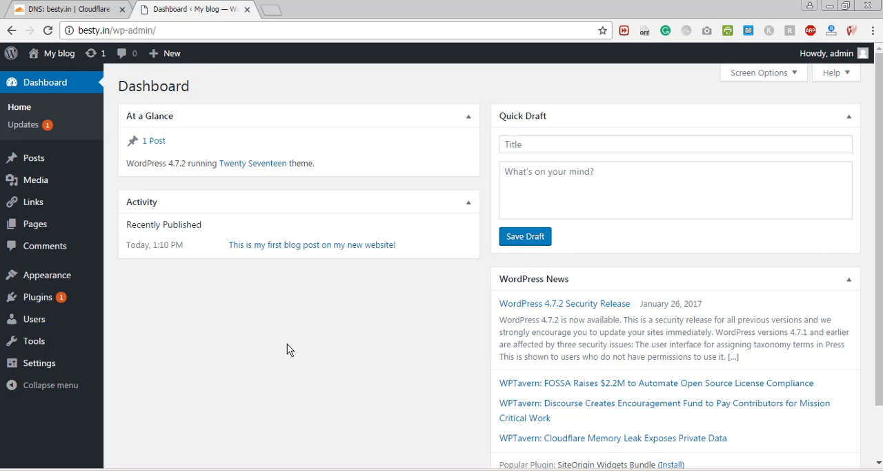
scroll(875, 138, down, 2)
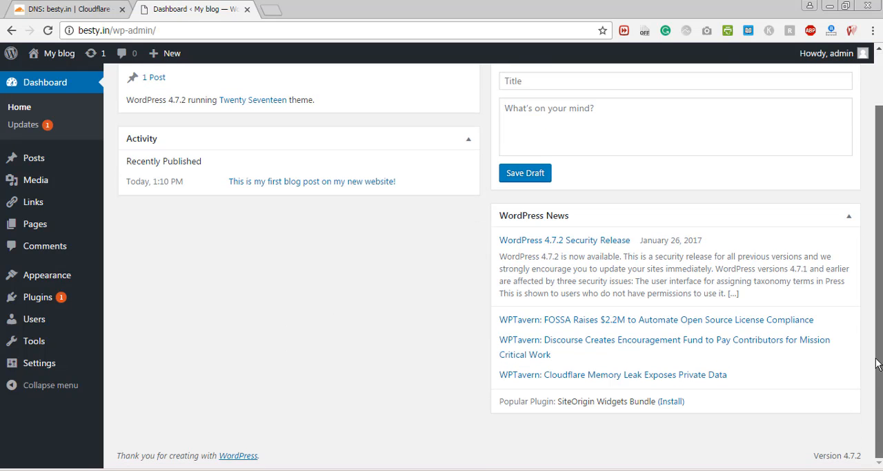
scroll(875, 138, up, 2)
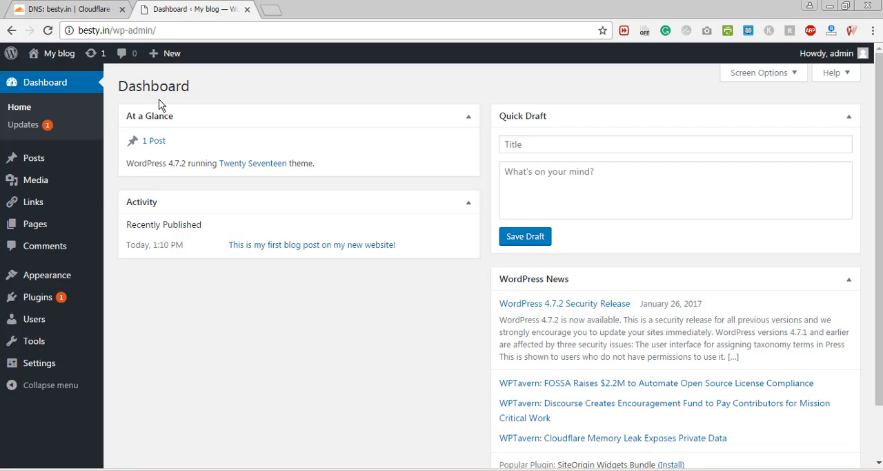
- Start adding a new plugin and search the plugin directory for "yoast seo"
mouse_move(67, 300)
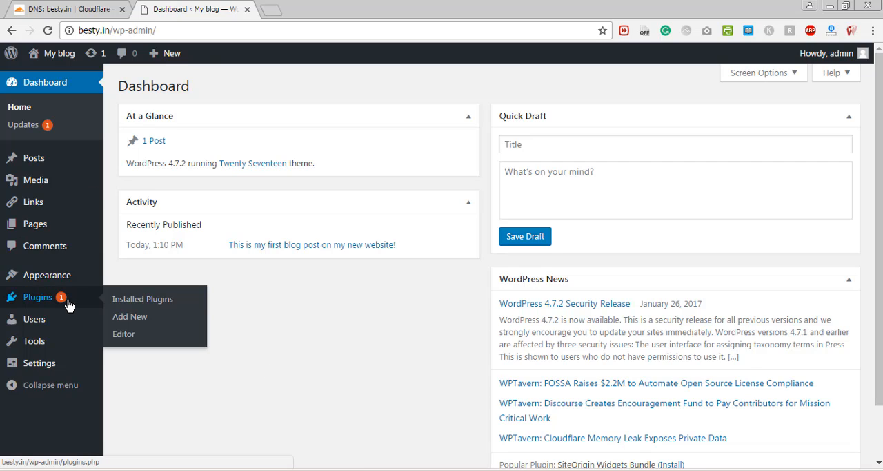
click(128, 319)
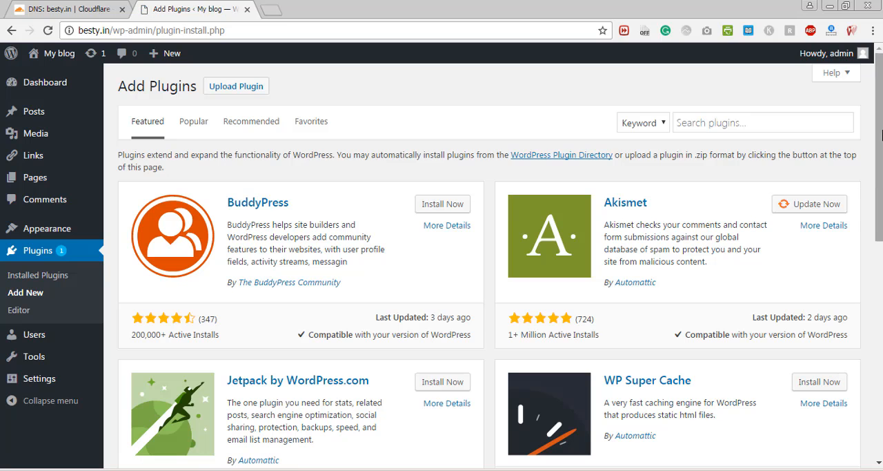
drag(879, 141, 877, 114)
click(804, 126)
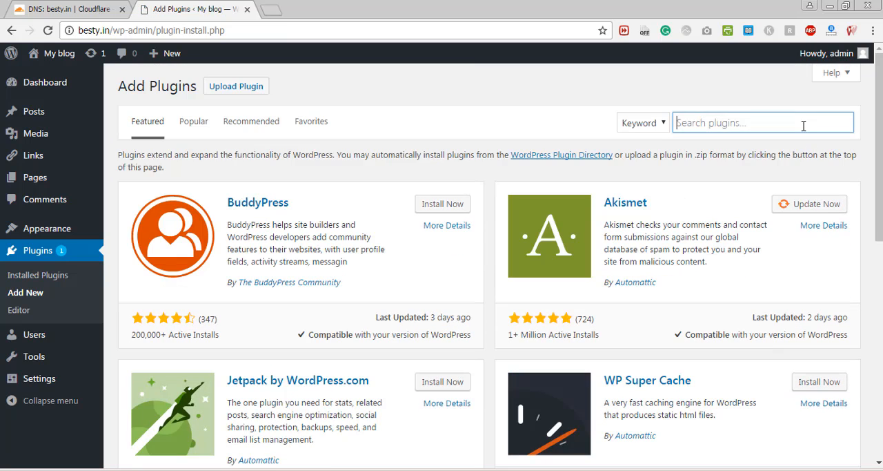
text(yoast seo)
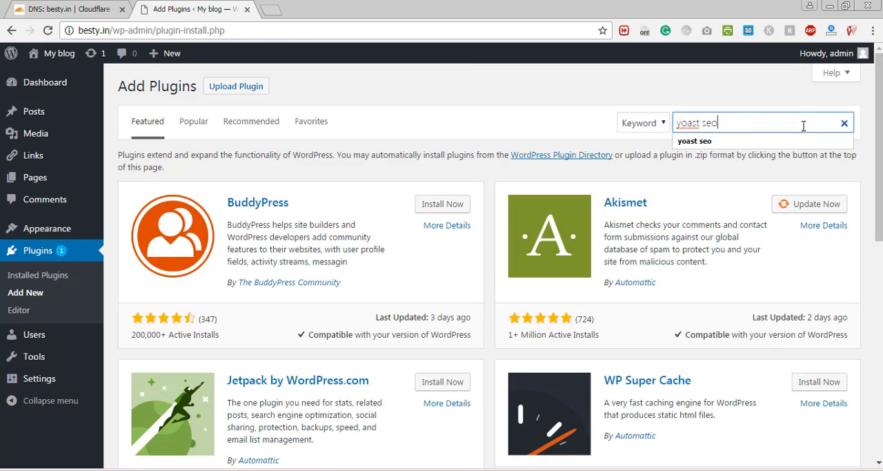
key(Return)
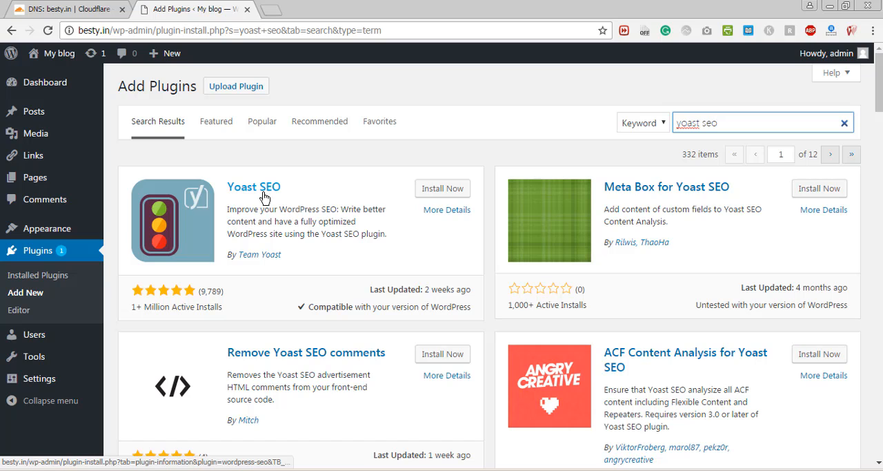
- Install and activate the Yoast SEO plugin, and check the list of installed plugins
click(443, 190)
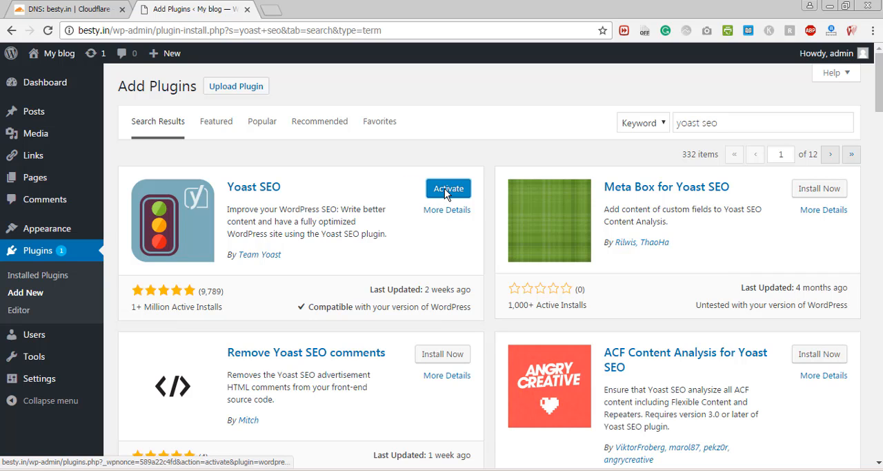
click(447, 191)
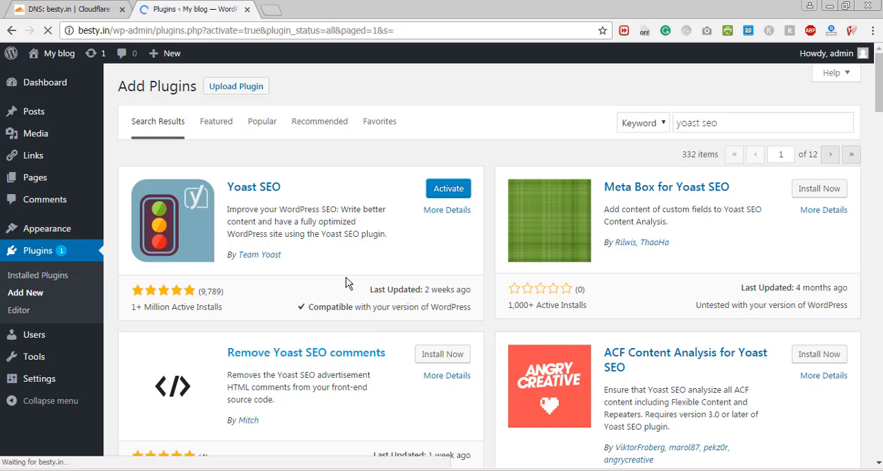
scroll(879, 156, down, 1)
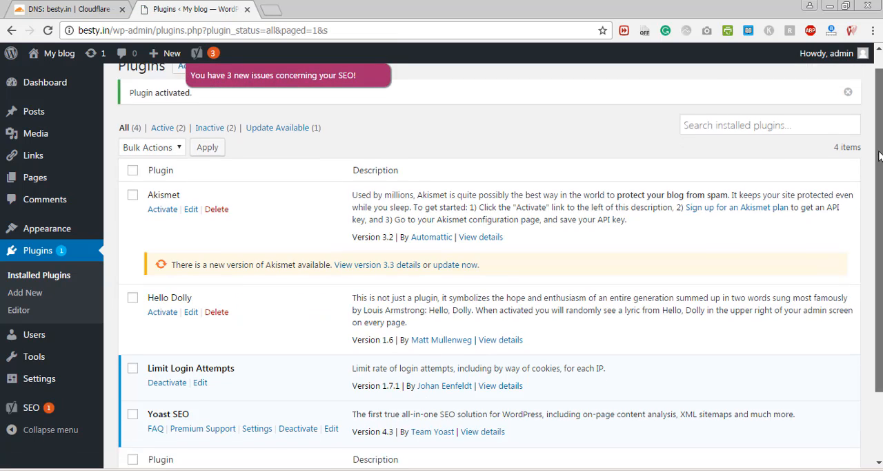
scroll(879, 156, down, 2)
scroll(880, 156, up, 2)
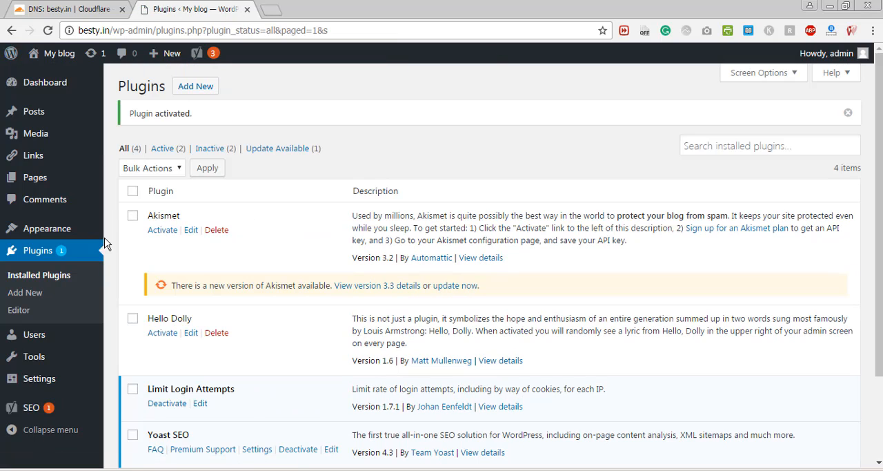
- Go back to the dashboard home and review it with the Yoast SEO Posts Overview
mouse_move(82, 82)
click(136, 84)
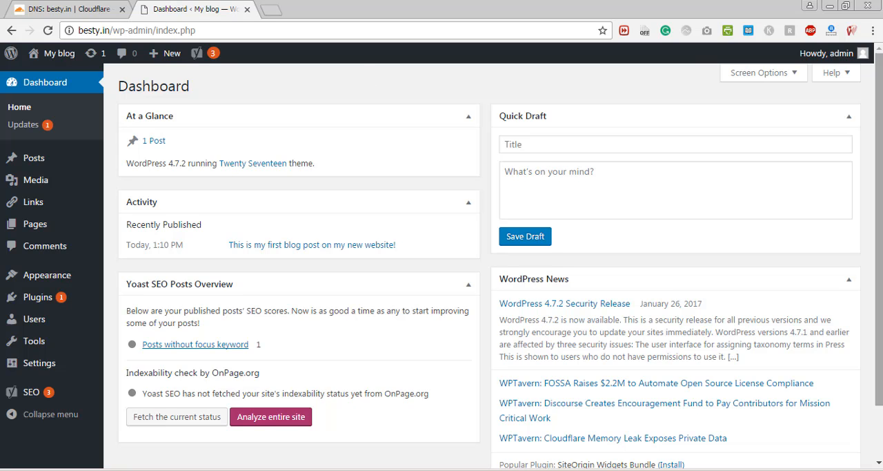
scroll(879, 101, down, 1)
scroll(879, 101, up, 1)
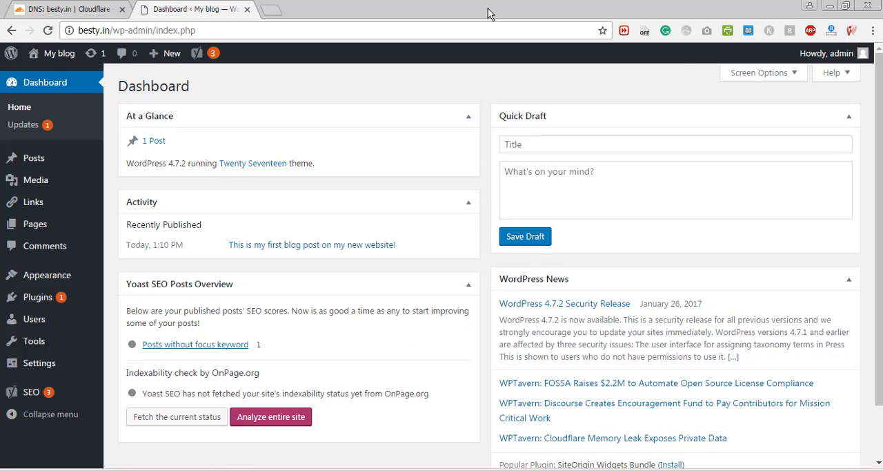
- Open hutblogger.com in a new browser tab and look through the articles on its homepage
click(274, 10)
text(hutblogger.com/wp-admin/)
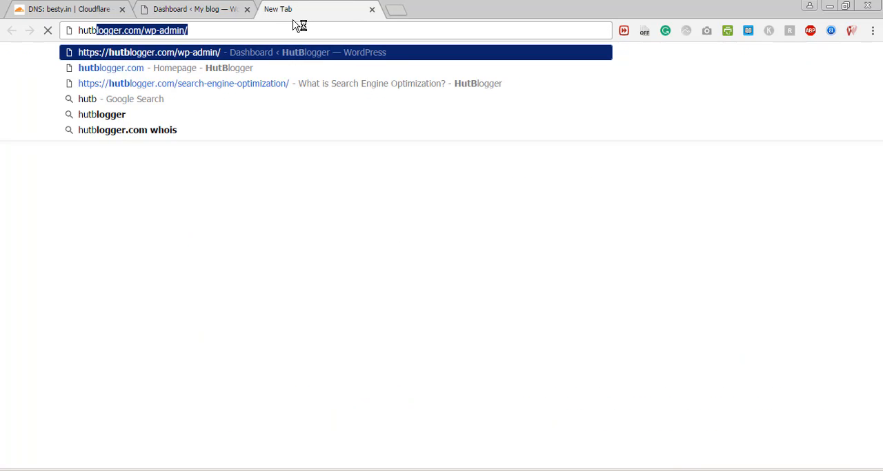
click(241, 75)
click(216, 14)
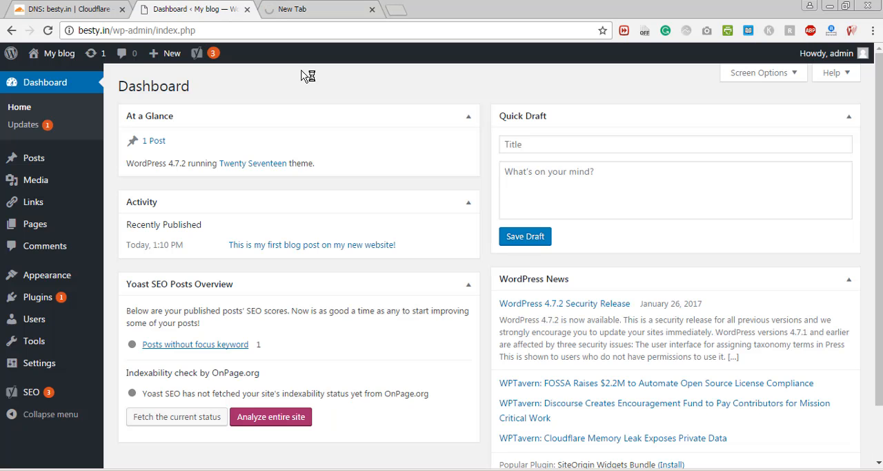
click(307, 10)
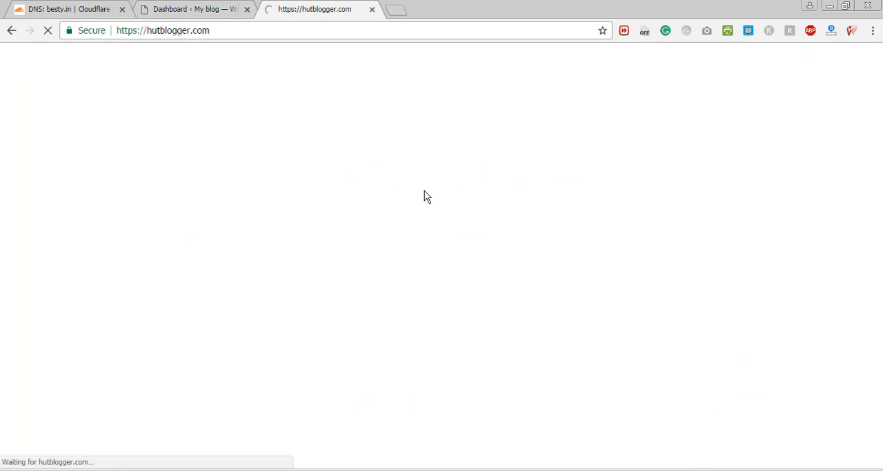
click(234, 11)
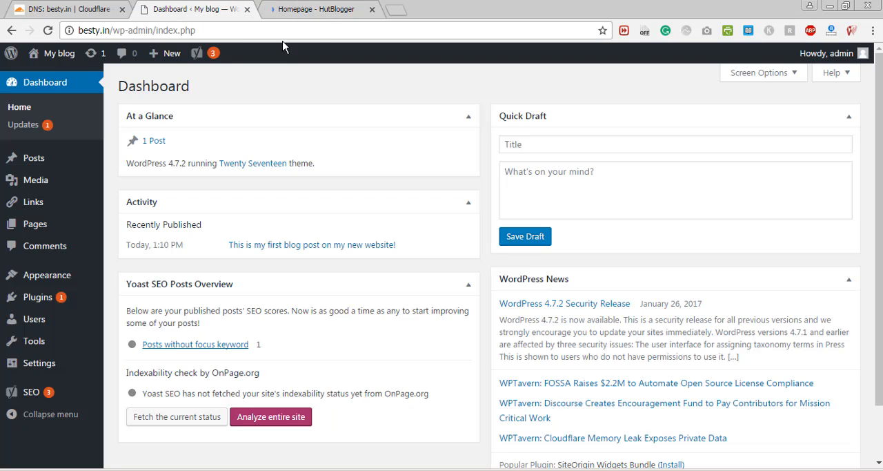
click(321, 9)
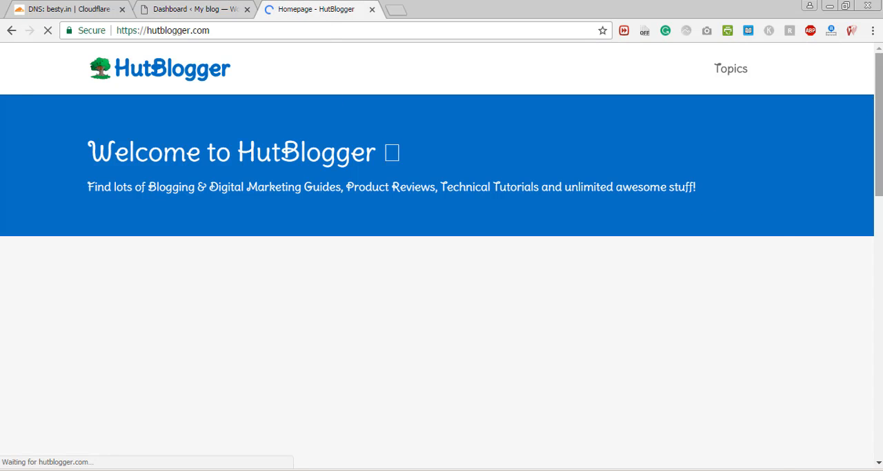
scroll(708, 201, down, 5)
scroll(314, 418, down, 6)
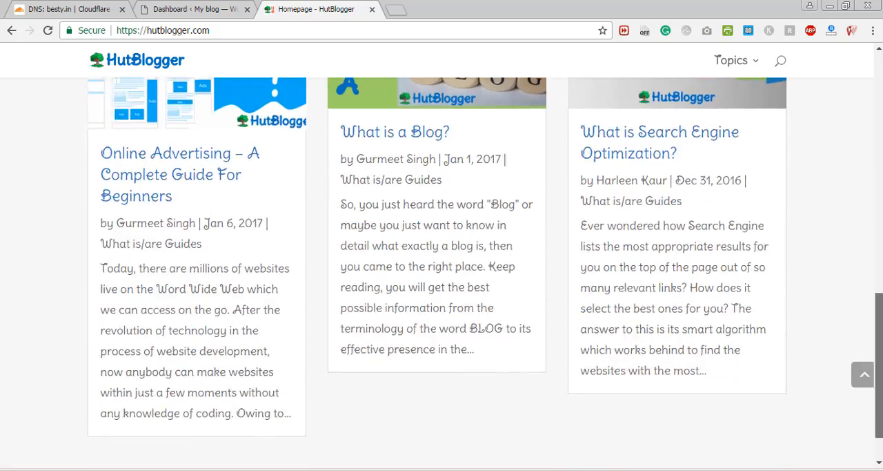
scroll(315, 418, up, 10)
- Open the HutBlogger article on setting up and configuring the Yoast SEO plugin in WordPress and view its beginning
click(144, 61)
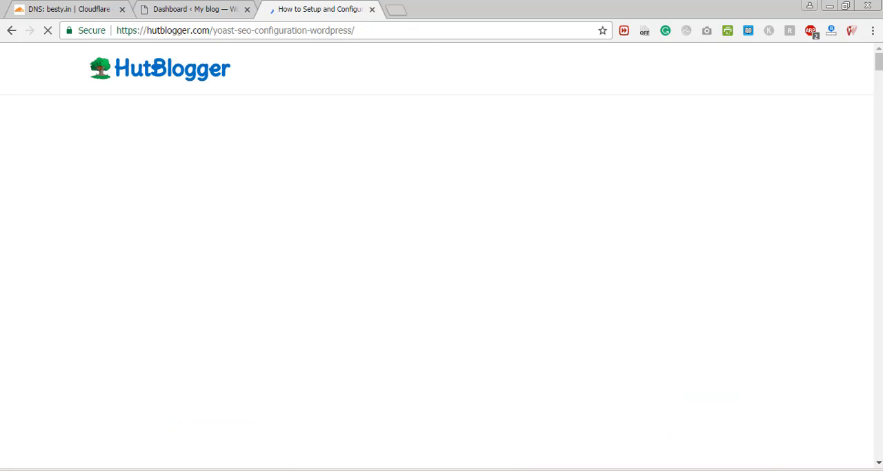
mouse_move(881, 70)
mouse_down()
mouse_move(876, 262)
mouse_move(878, 58)
mouse_up()
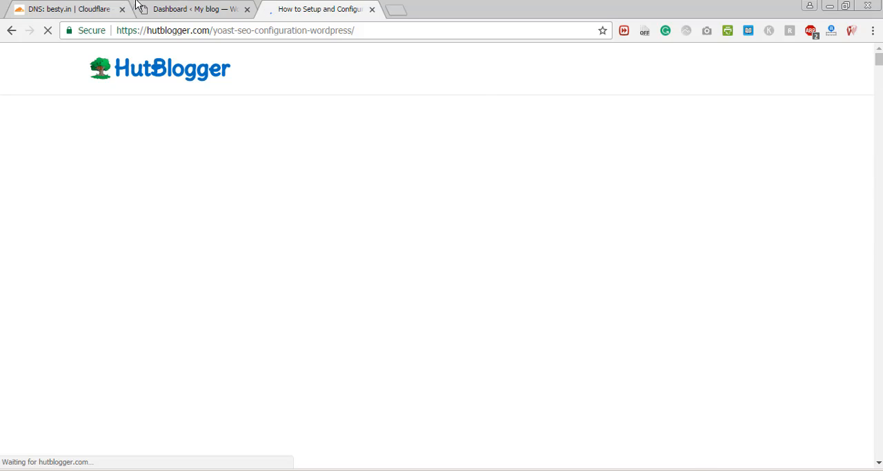
click(137, 4)
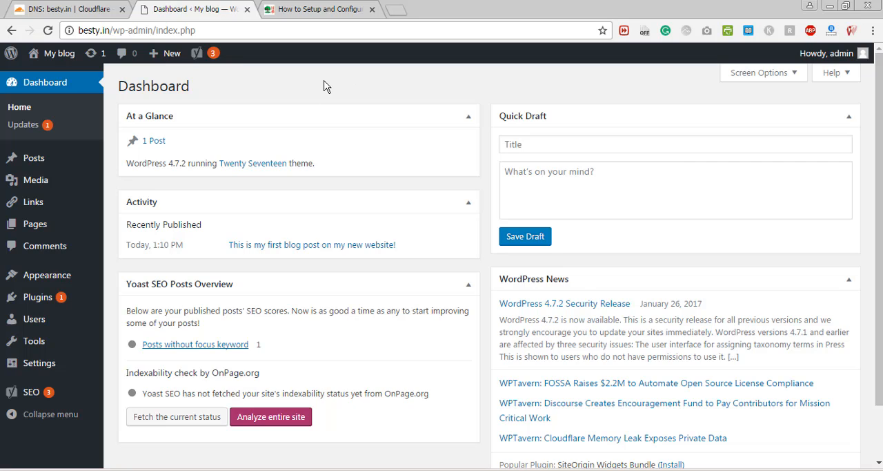
click(305, 8)
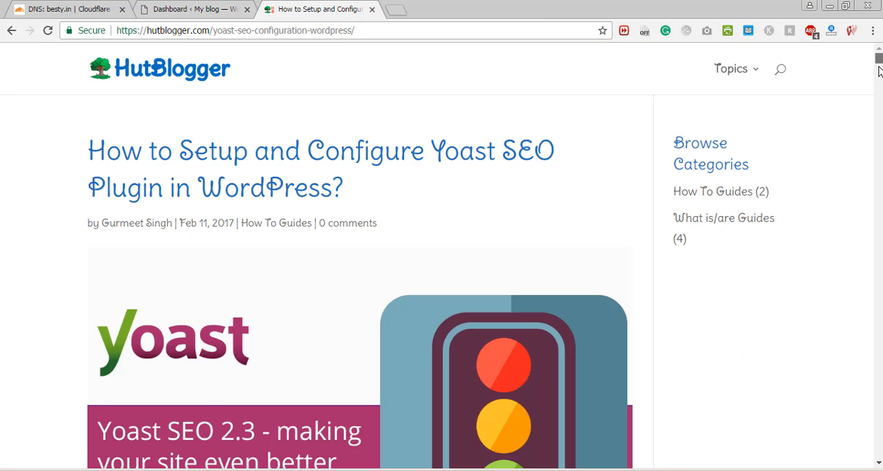
mouse_move(880, 71)
mouse_down()
mouse_move(879, 419)
mouse_move(879, 57)
mouse_up()
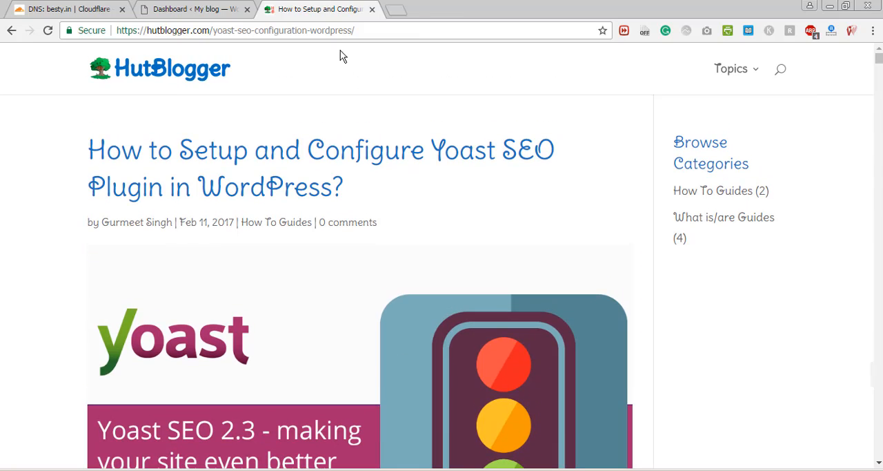
- Load webdesigningagra.com in place of the article, look through its homepage, and return to the WordPress dashboard
click(336, 28)
key(BackSpace)
text(webdesigningagra.com)
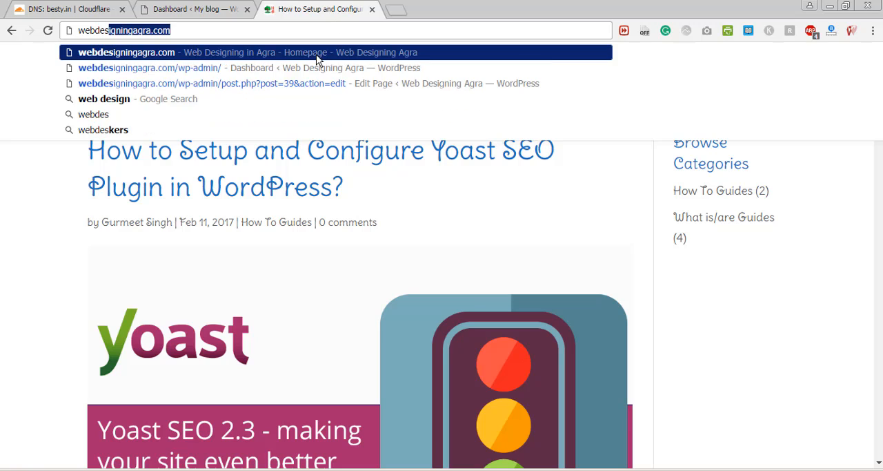
click(317, 60)
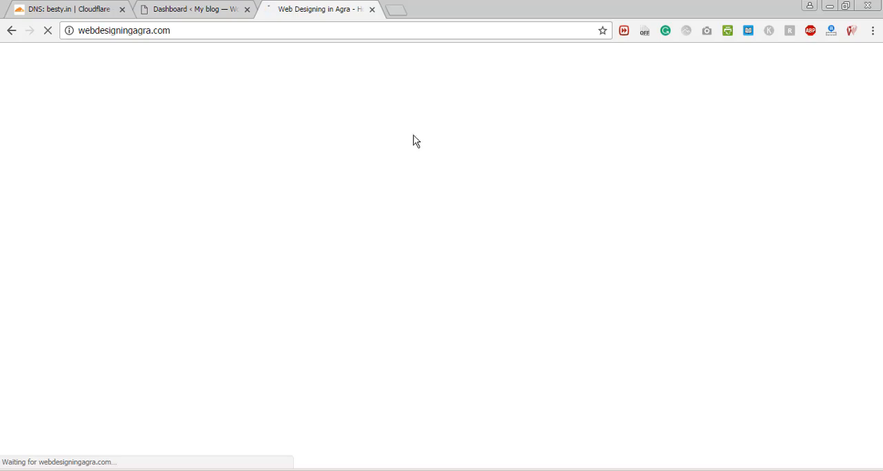
scroll(882, 371, down, 15)
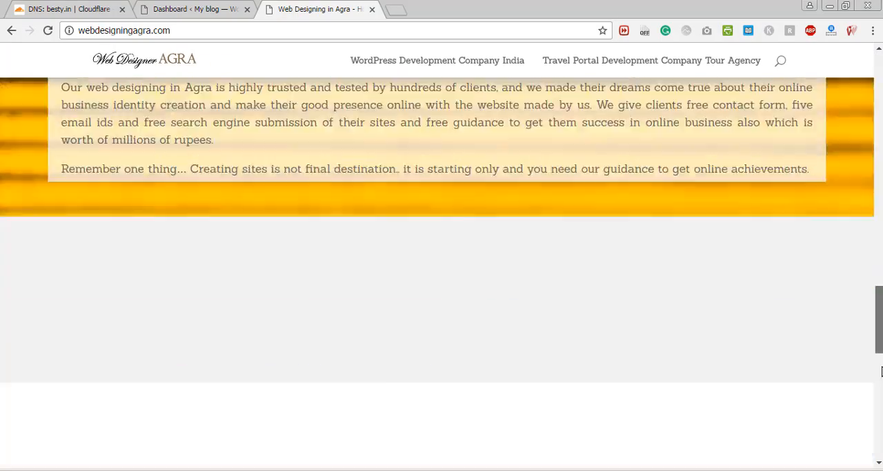
drag(882, 368, 872, 69)
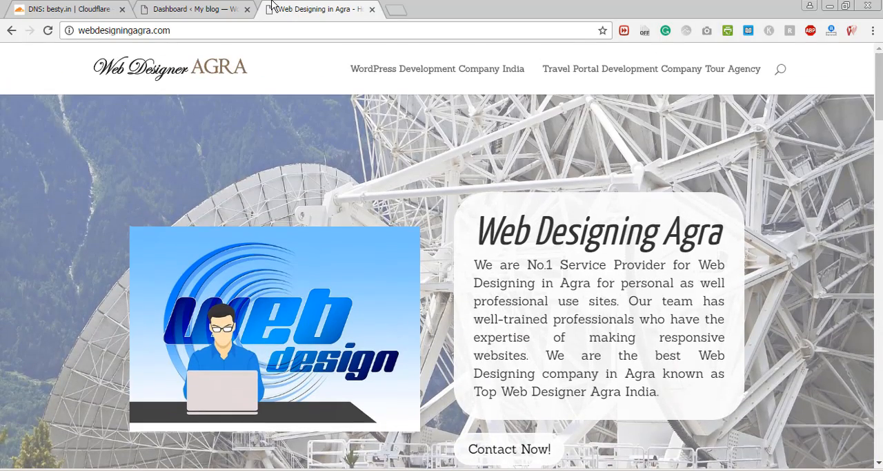
click(198, 8)
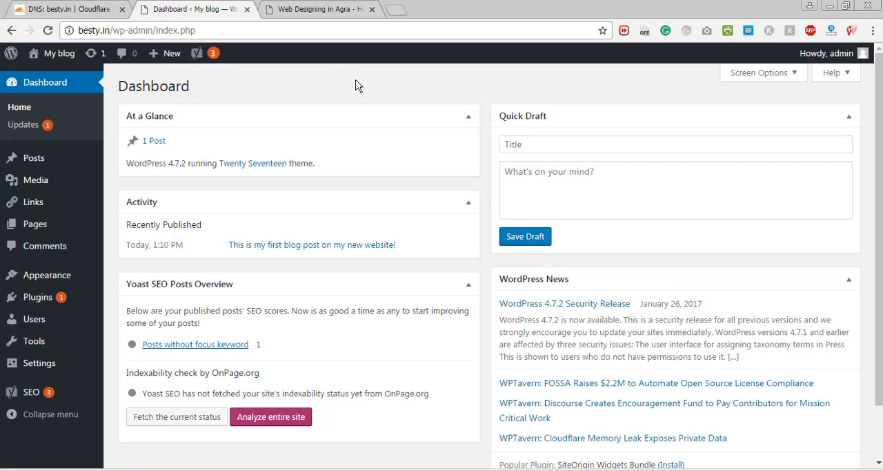